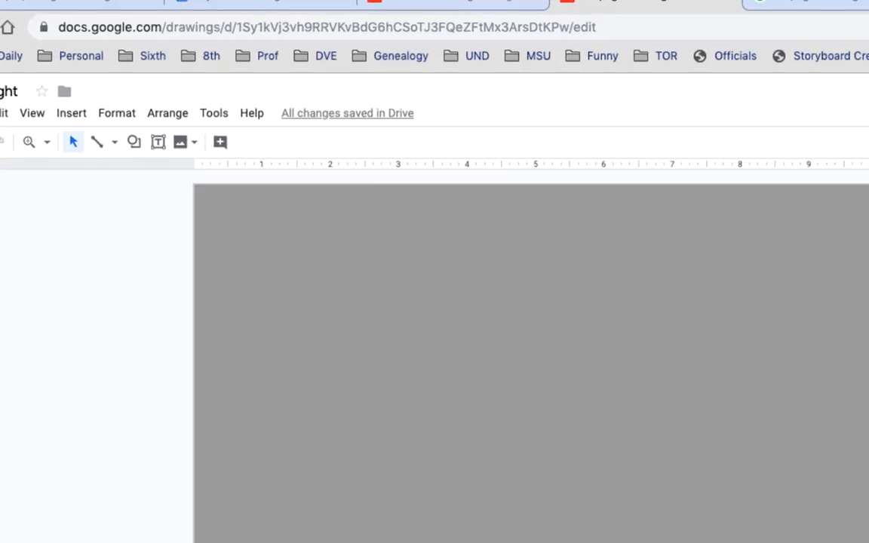
Preview Screen Shot 2019-11-03 at 6.01.53 PM.png from the Desktop in Finder and read the lesson notes in Untitled.rtf
key(super+Tab)
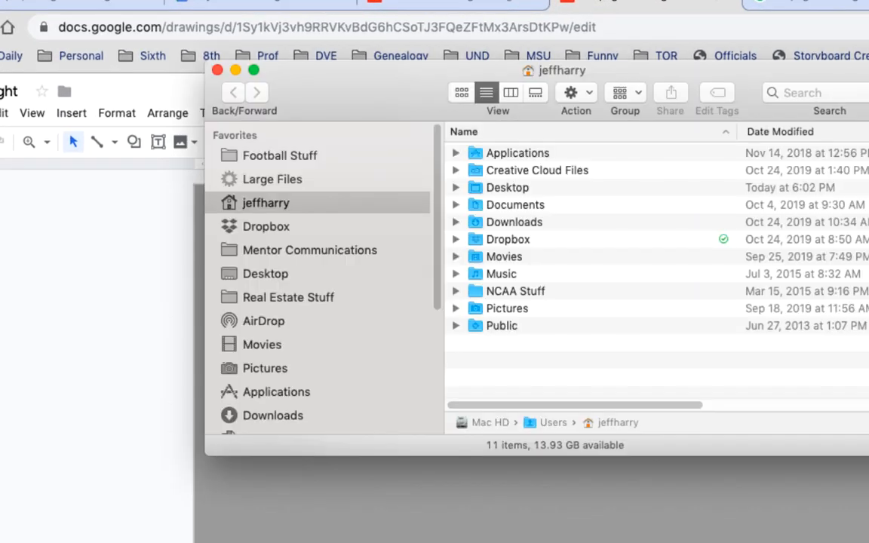
click(265, 274)
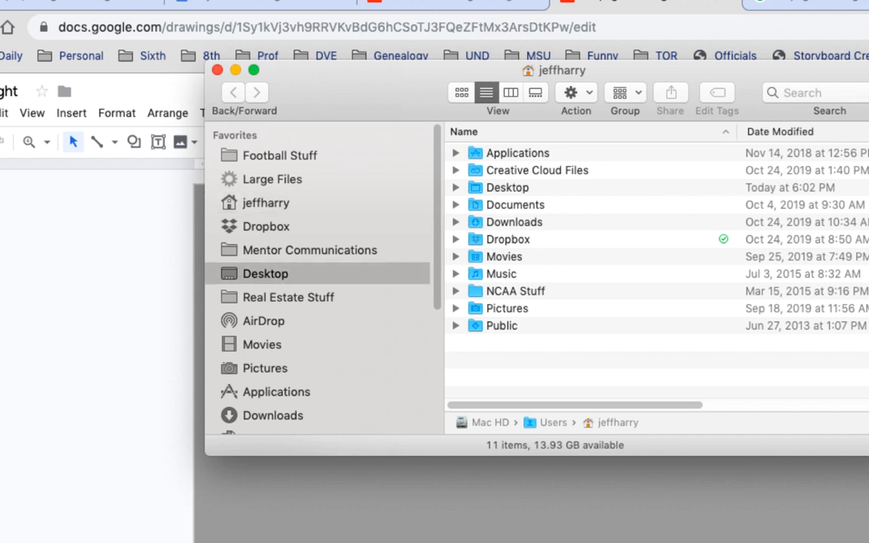
click(596, 153)
key(space)
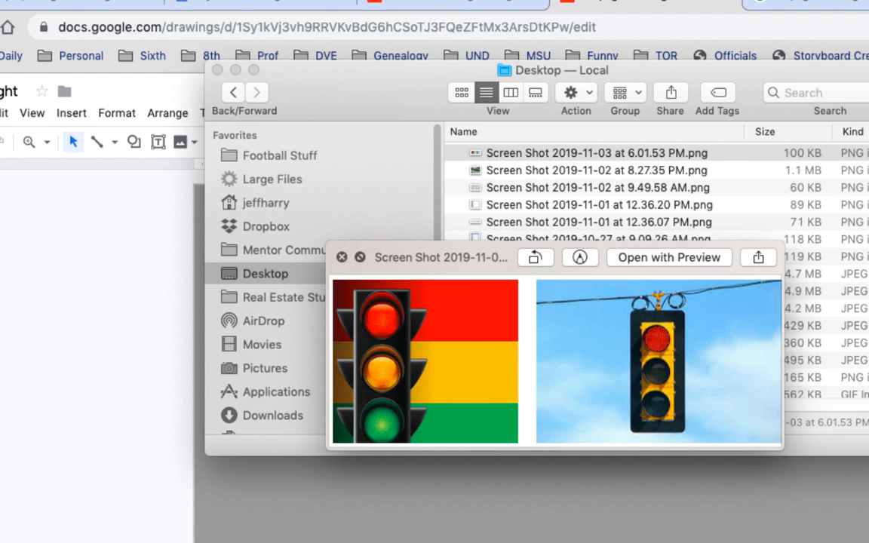
drag(784, 451, 868, 542)
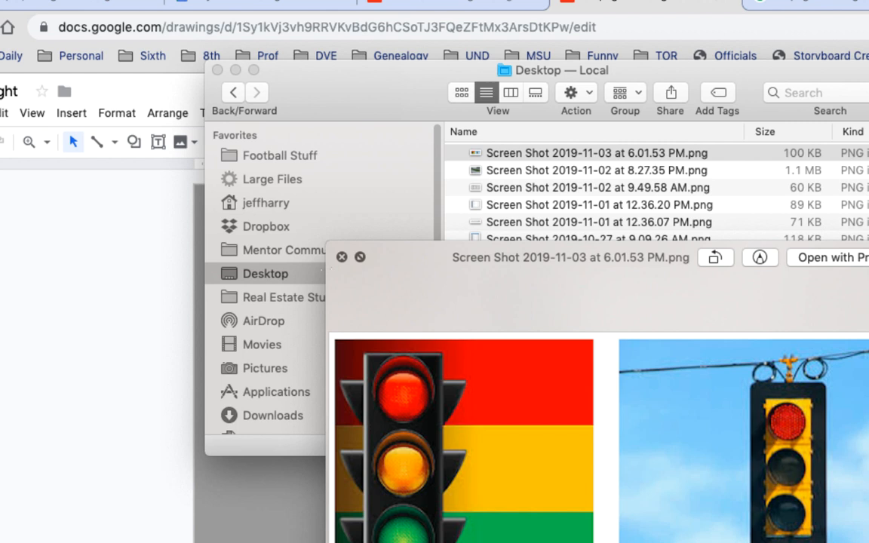
click(342, 257)
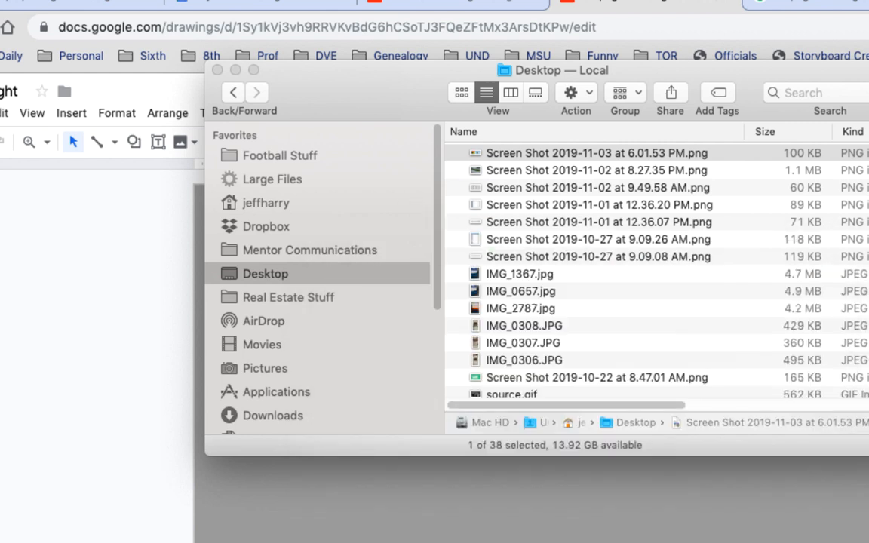
click(217, 70)
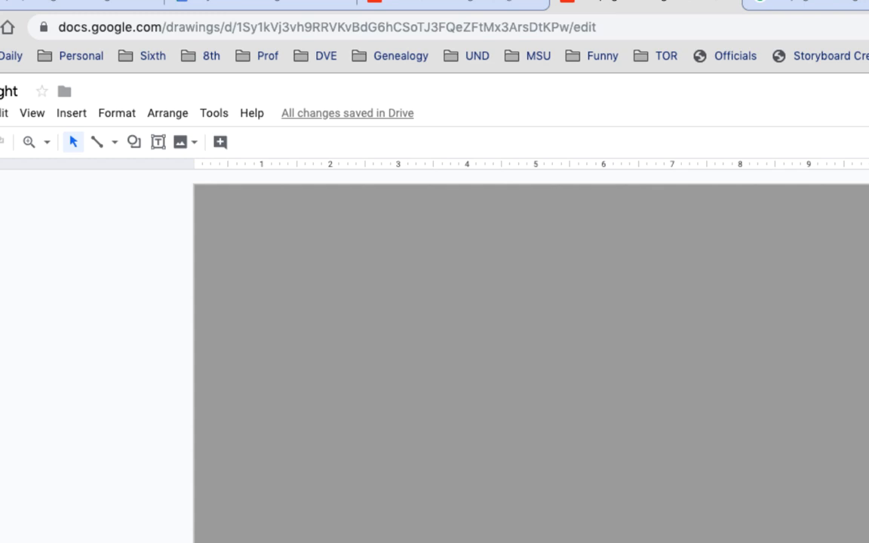
key(super+Tab)
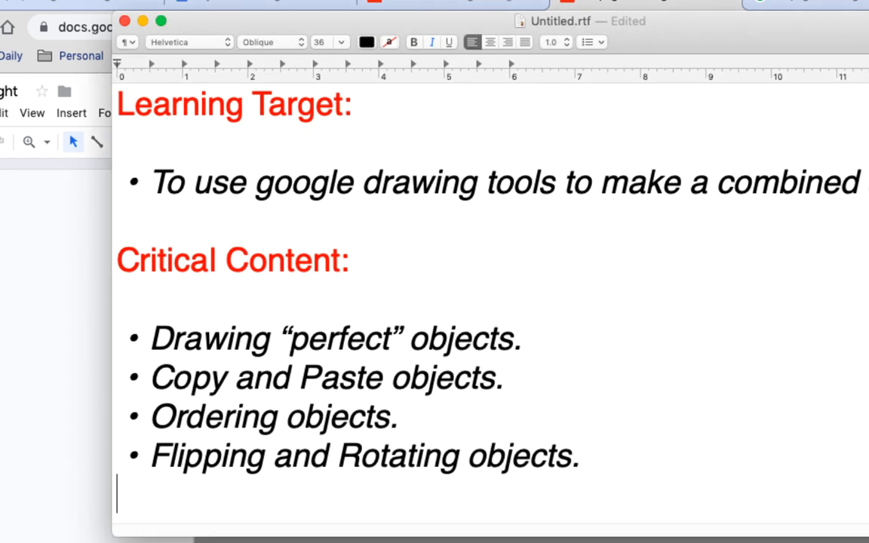
key(super+Tab)
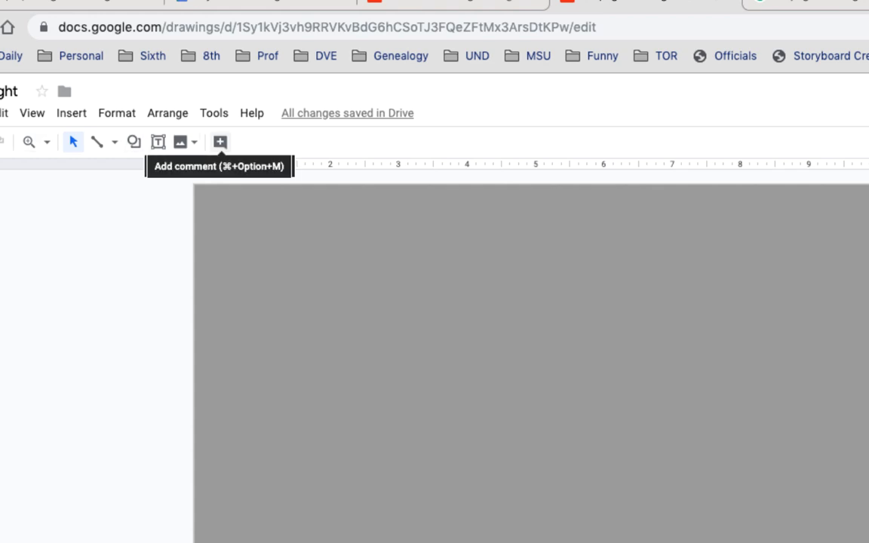
click(134, 142)
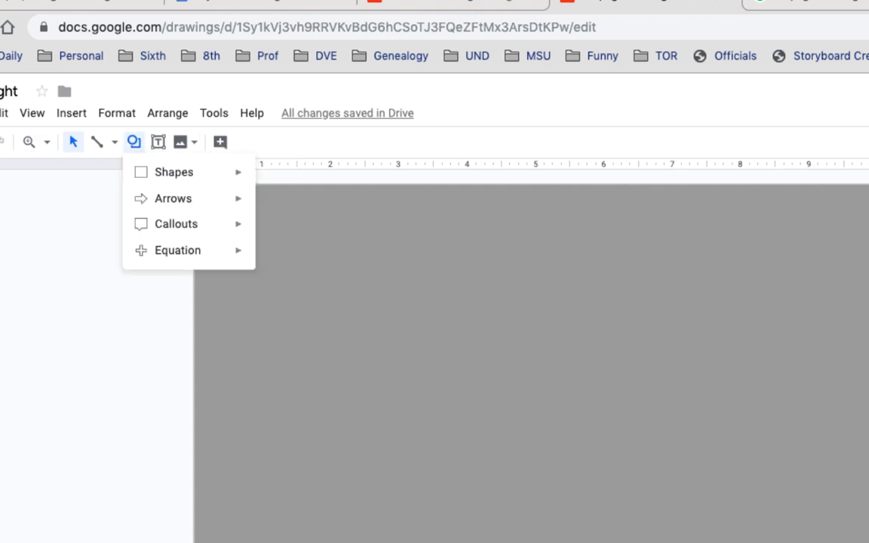
mouse_move(174, 172)
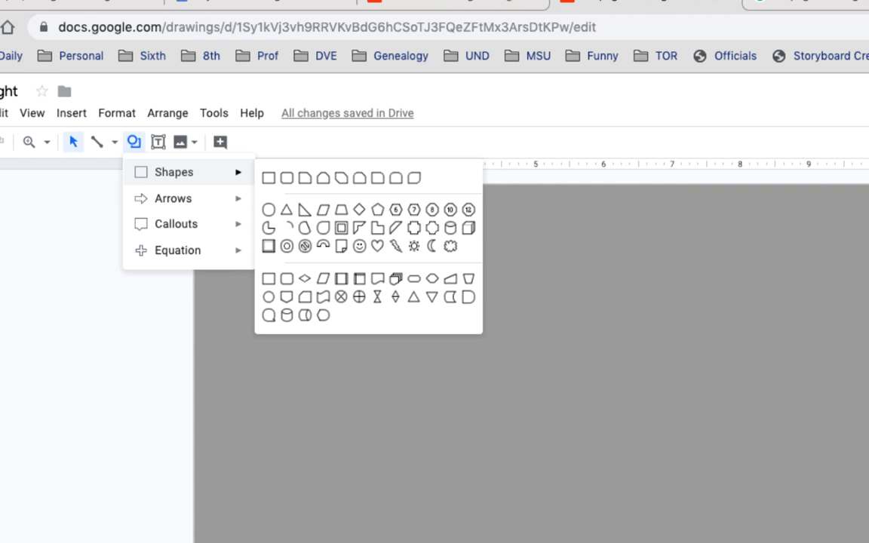
click(269, 209)
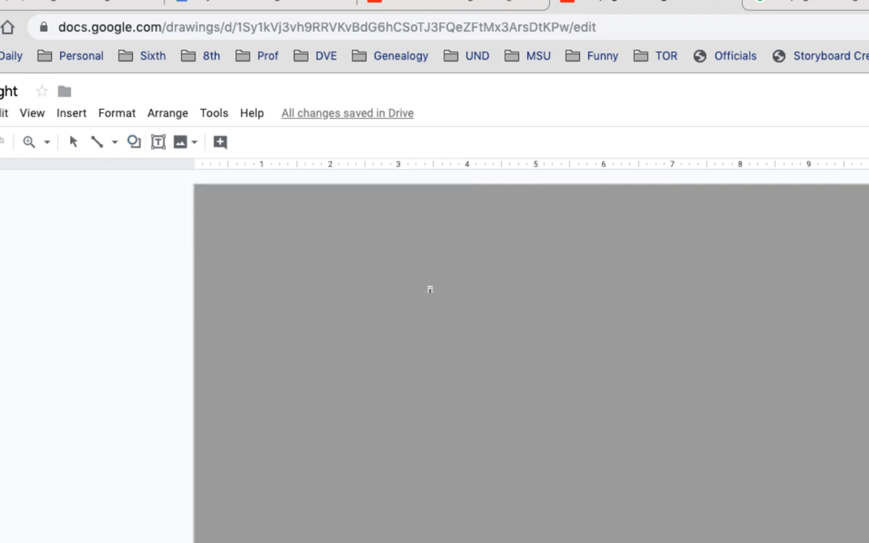
drag(430, 288, 552, 495)
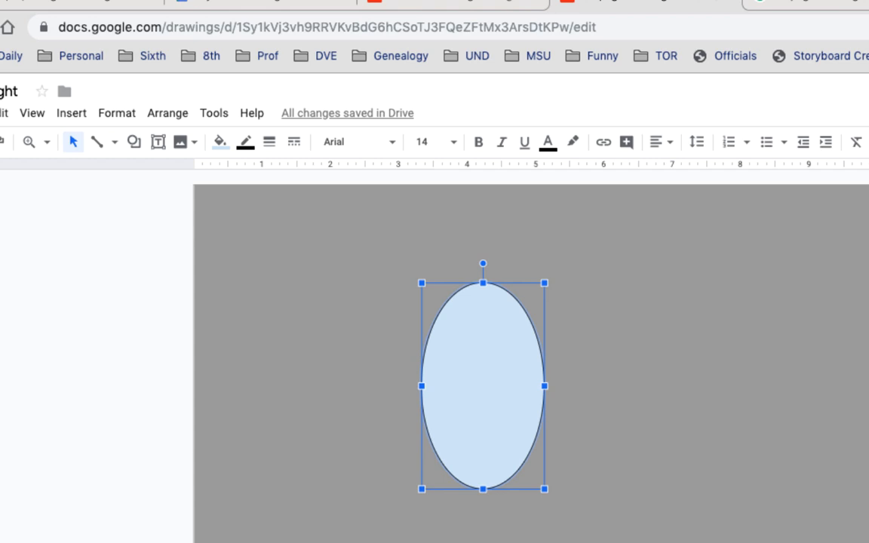
key(Delete)
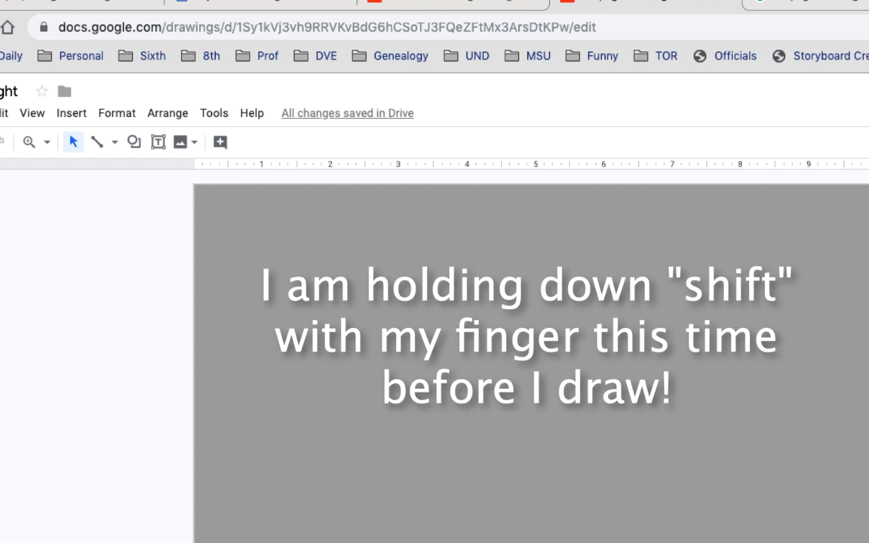
drag(425, 308, 513, 412)
Draw a perfect circle about 1.5 inches across with the Oval shape and move it to the canvas's upper middle
click(134, 142)
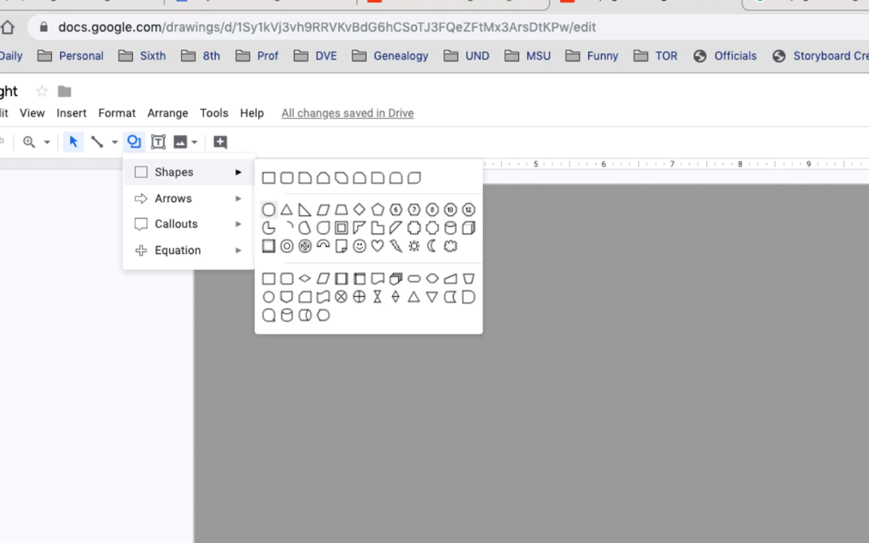
click(269, 209)
drag(441, 338, 544, 440)
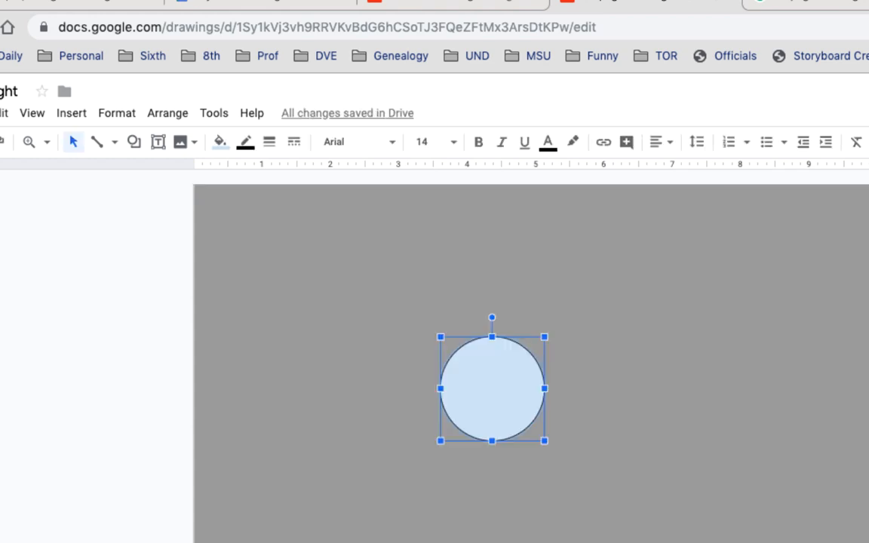
drag(506, 393, 532, 315)
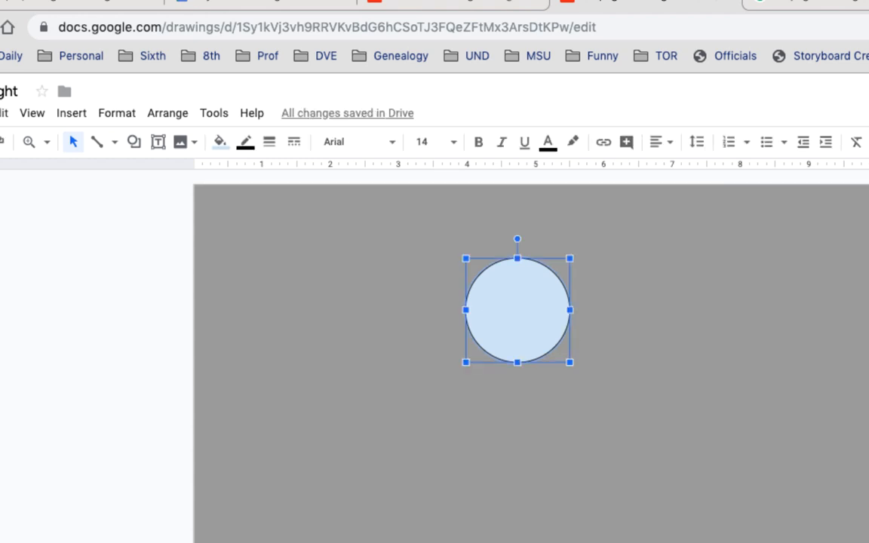
Fill the circle with solid bright red and set its border weight to 2px
click(219, 142)
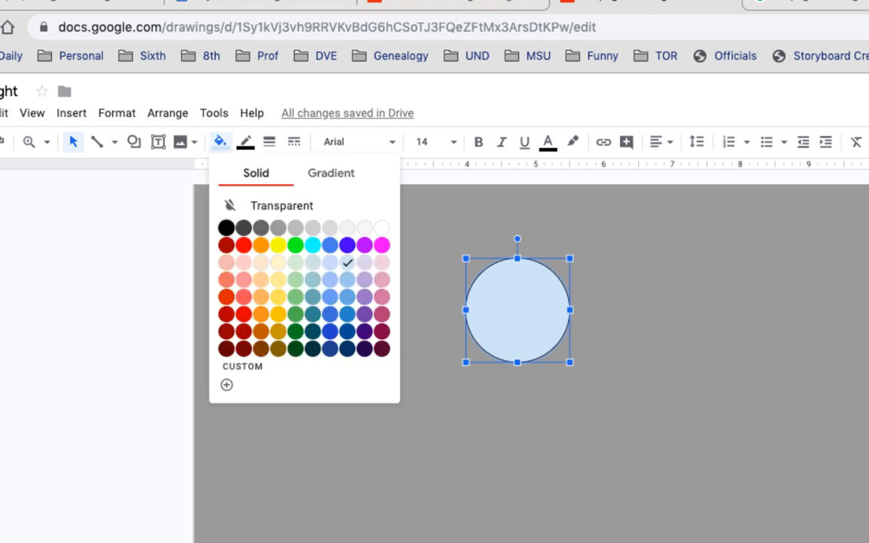
click(242, 245)
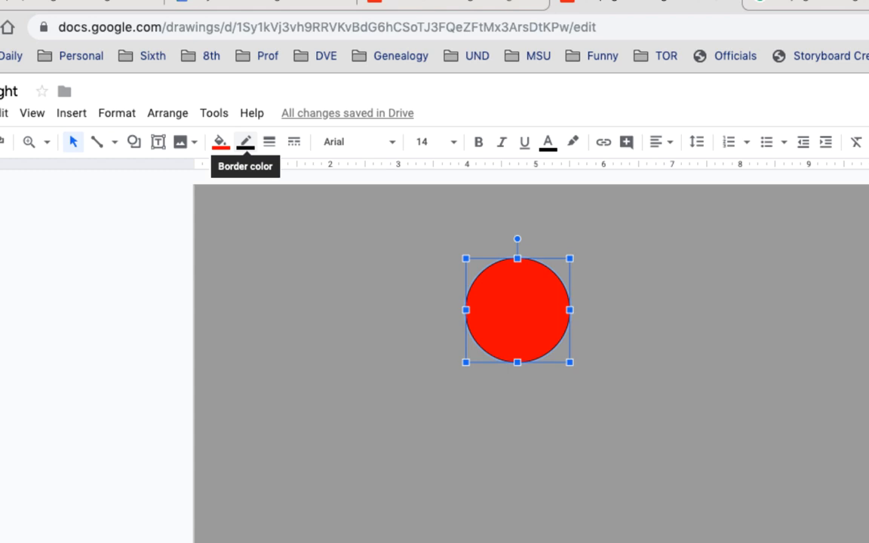
click(245, 142)
click(245, 142)
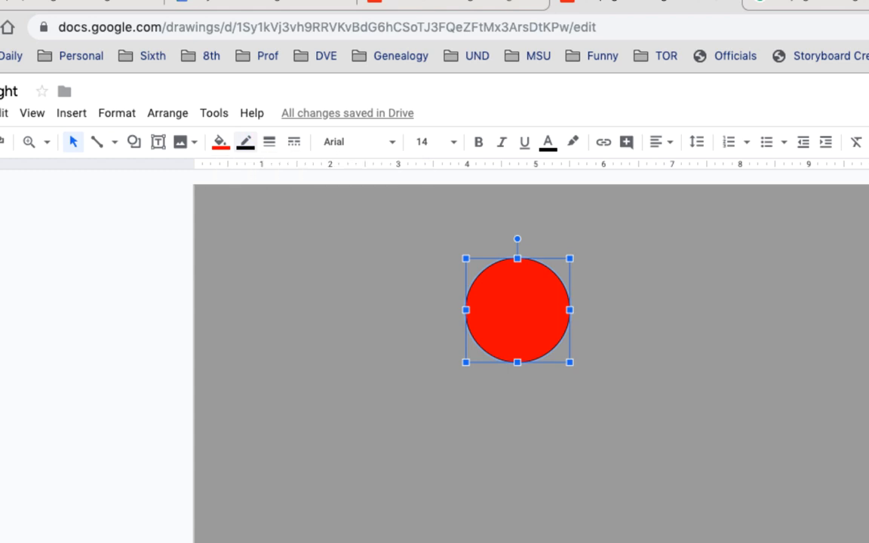
click(269, 142)
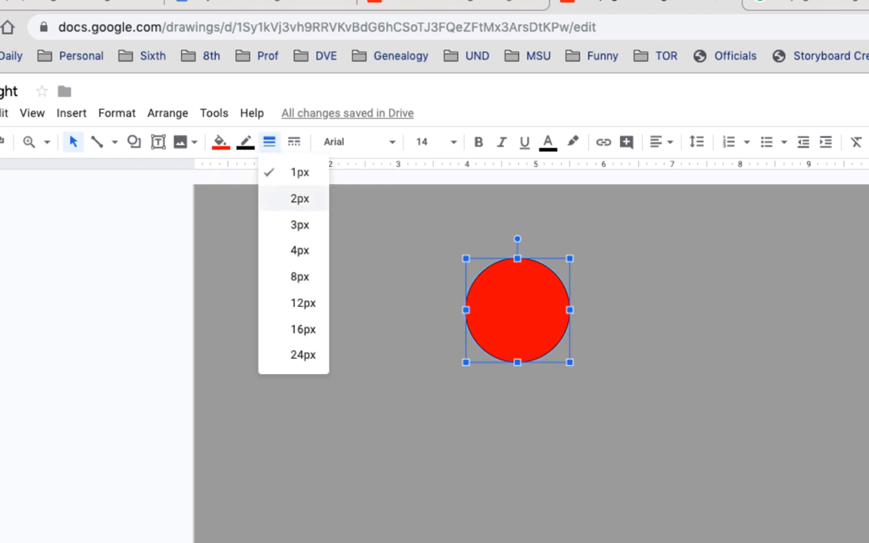
click(299, 199)
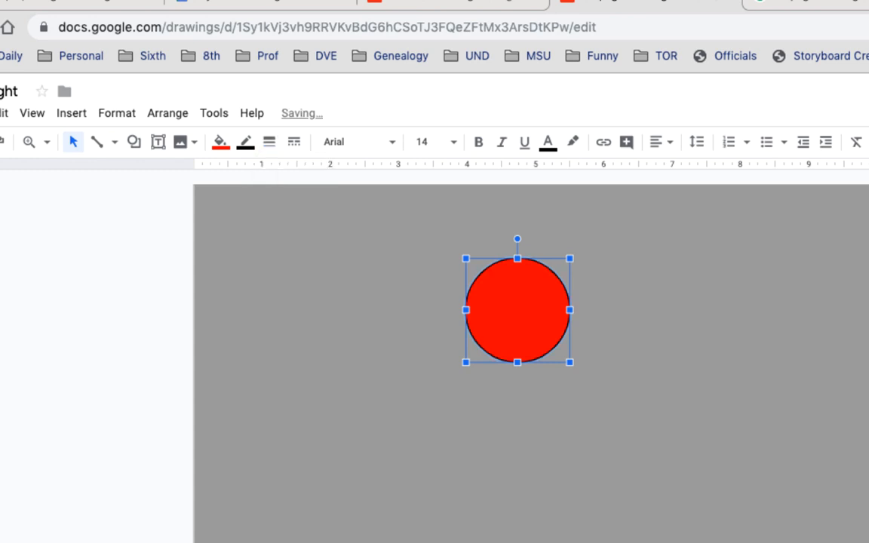
key(Escape)
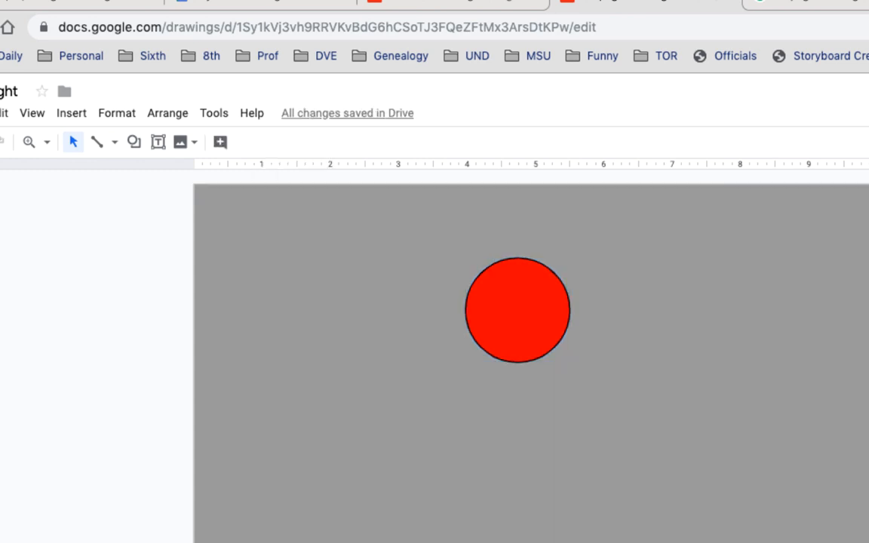
Reposition the red circle so it is centred horizontally on the 5-inch mark in the canvas's upper part
drag(517, 310, 536, 296)
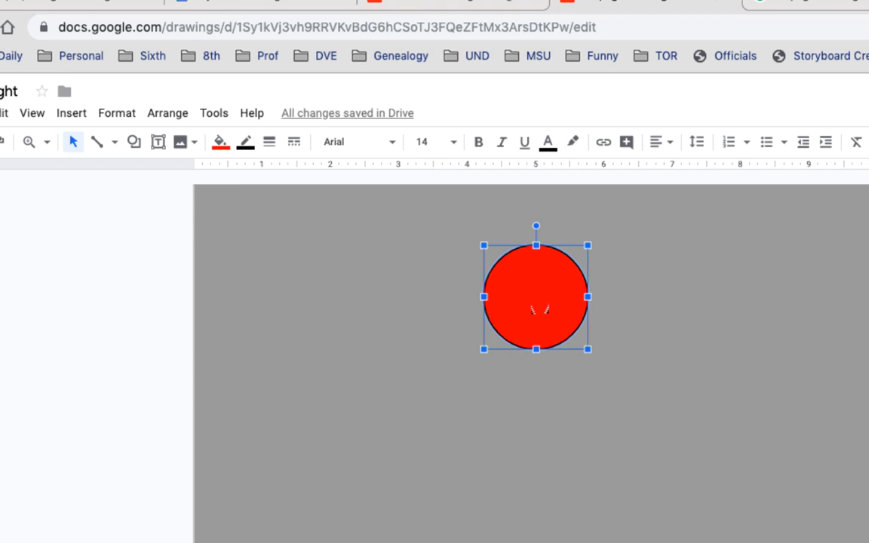
drag(538, 310, 537, 326)
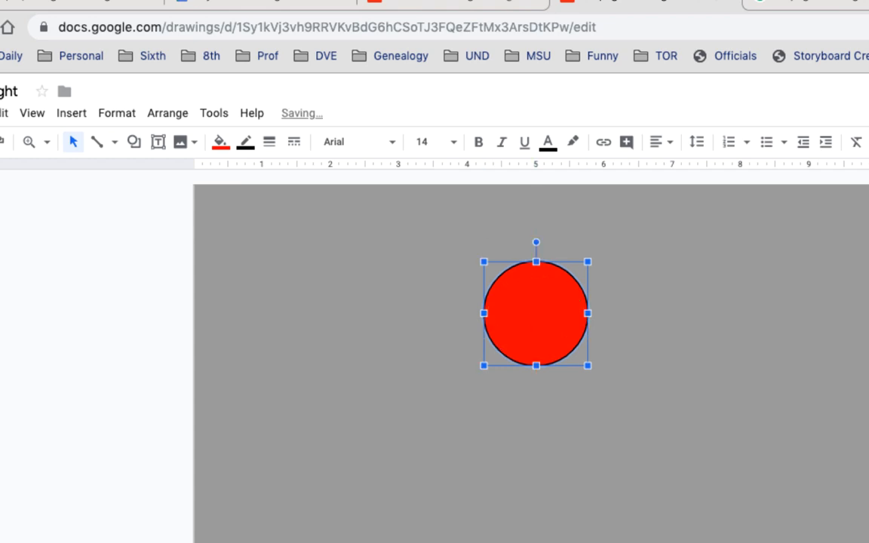
key(Escape)
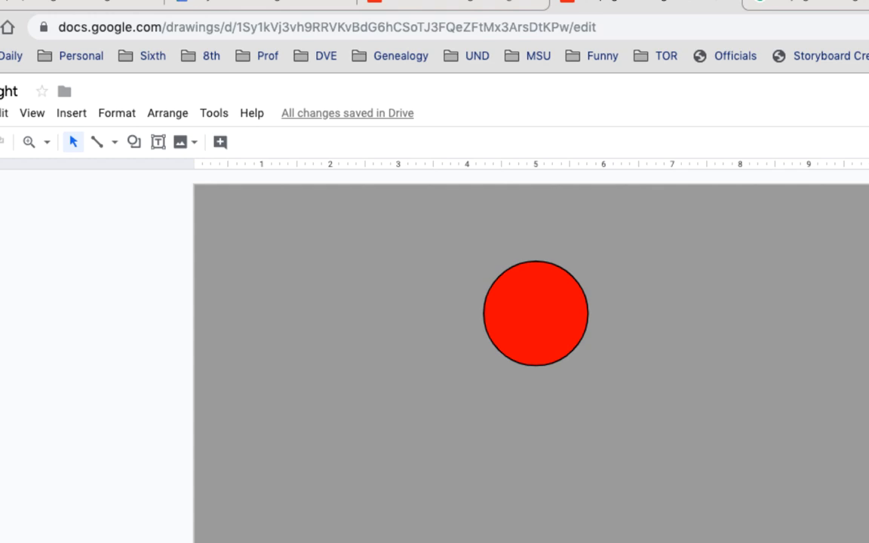
Copy the red circle and paste two duplicates of it onto the canvas
click(537, 320)
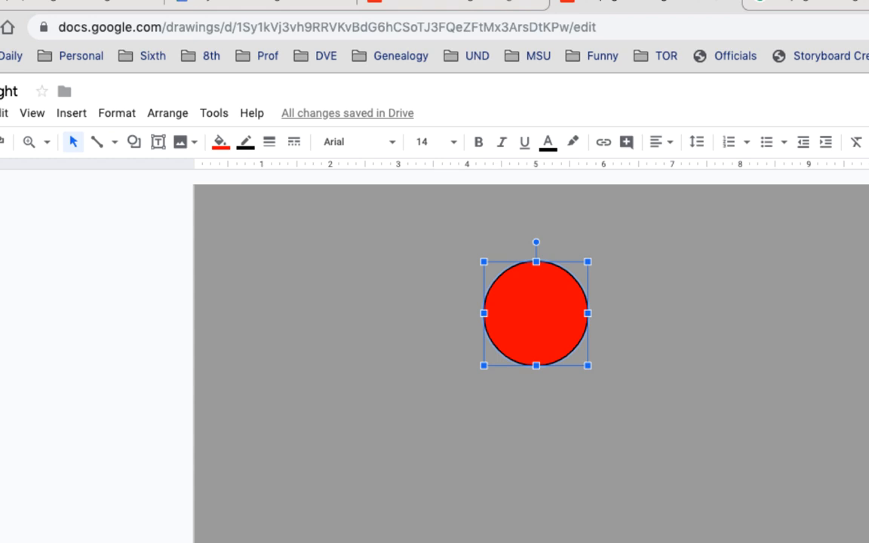
right_click(537, 293)
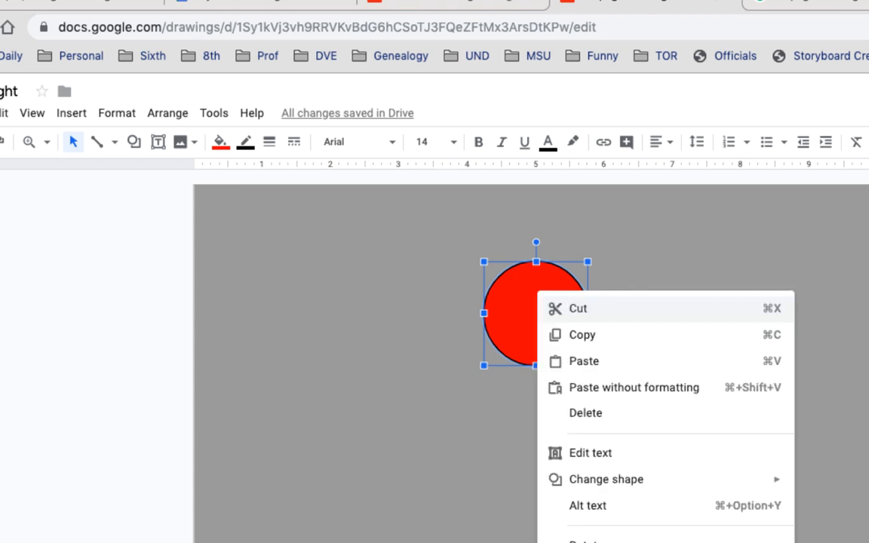
click(582, 335)
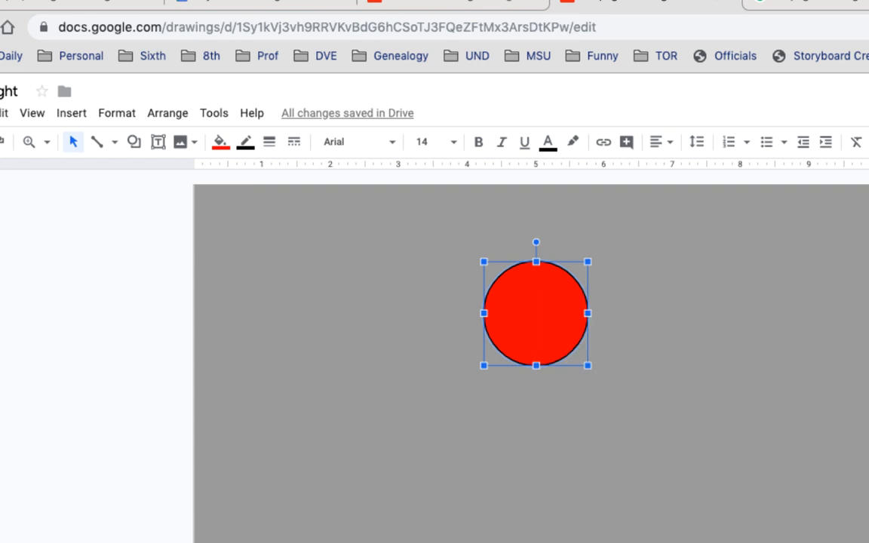
right_click(541, 443)
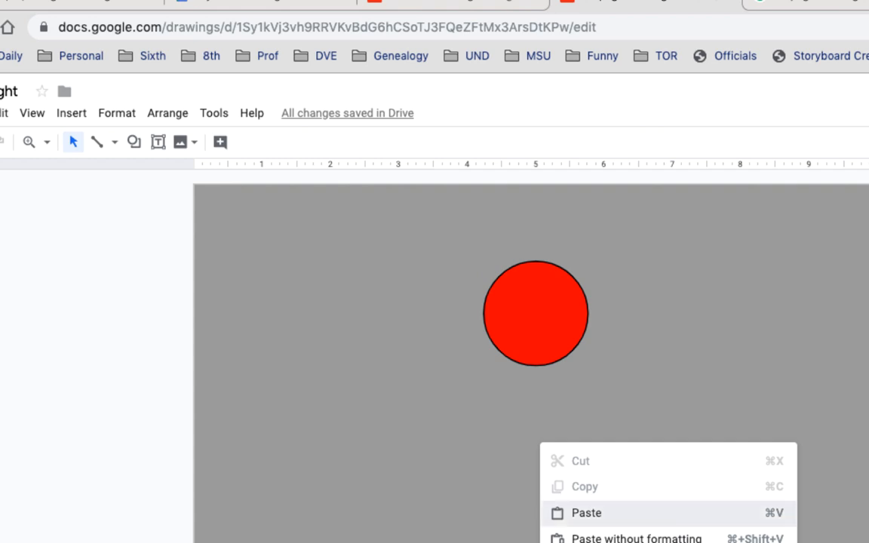
click(586, 513)
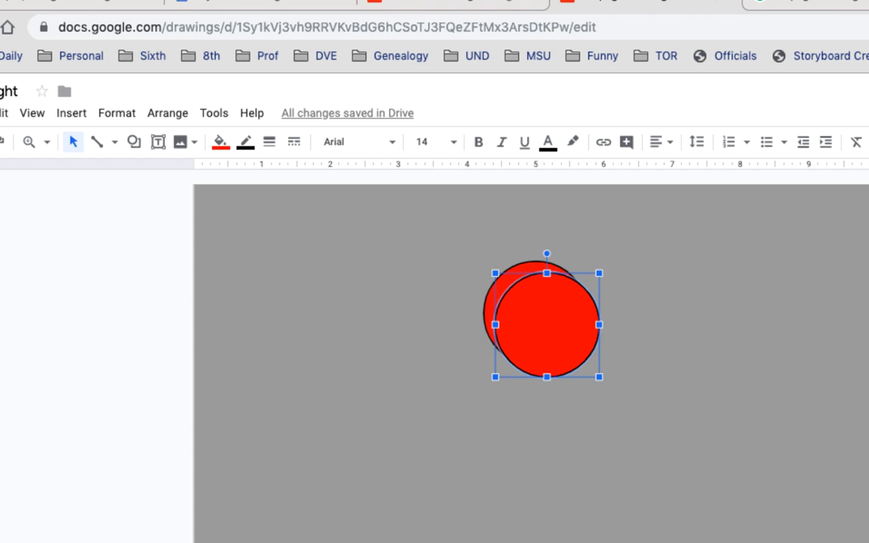
right_click(610, 200)
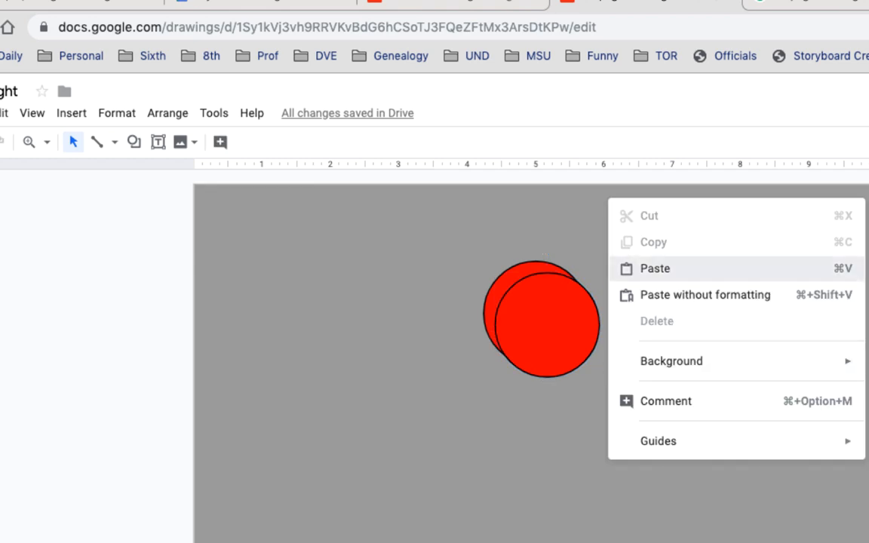
click(654, 268)
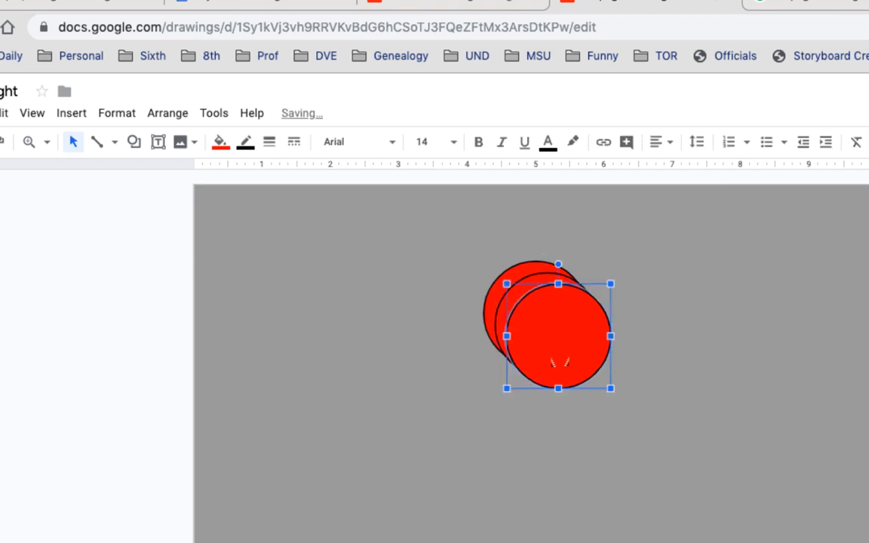
Move the two pasted circles below the original, aligning all three in one vertical column
drag(557, 363, 537, 520)
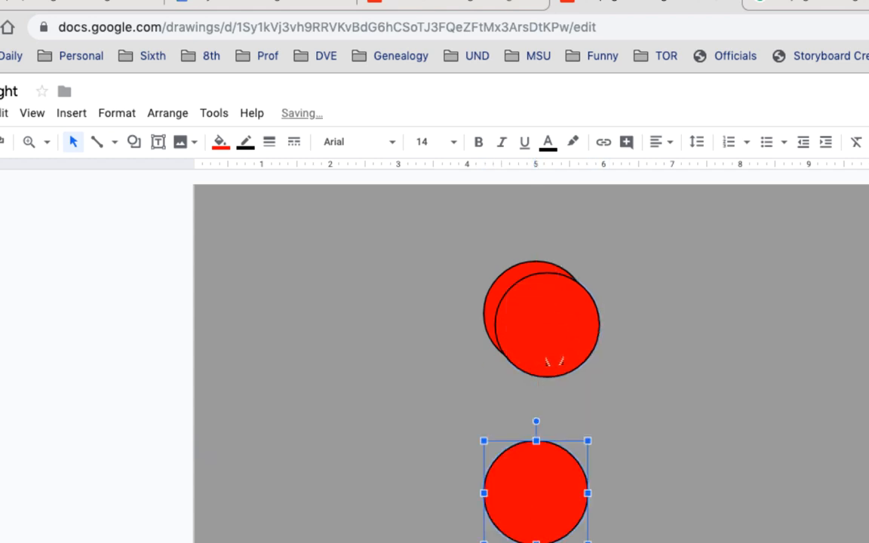
drag(528, 330, 548, 435)
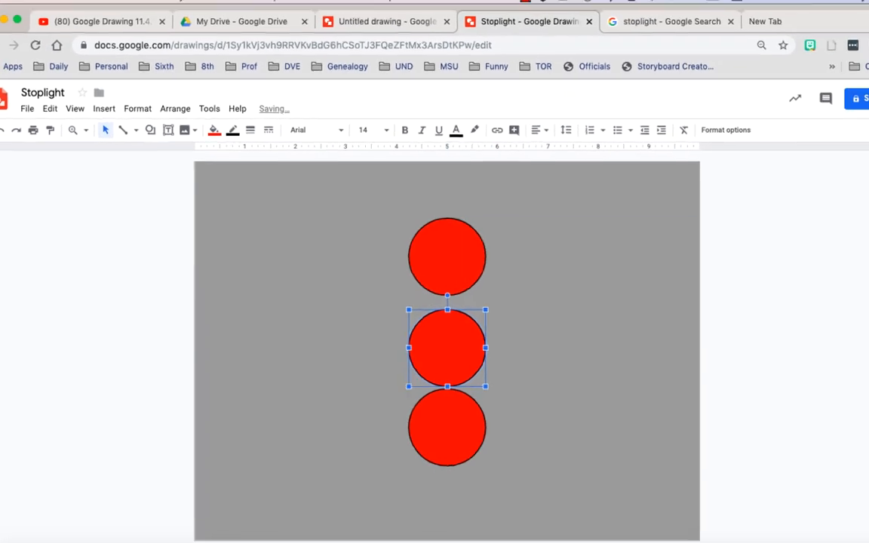
key(Escape)
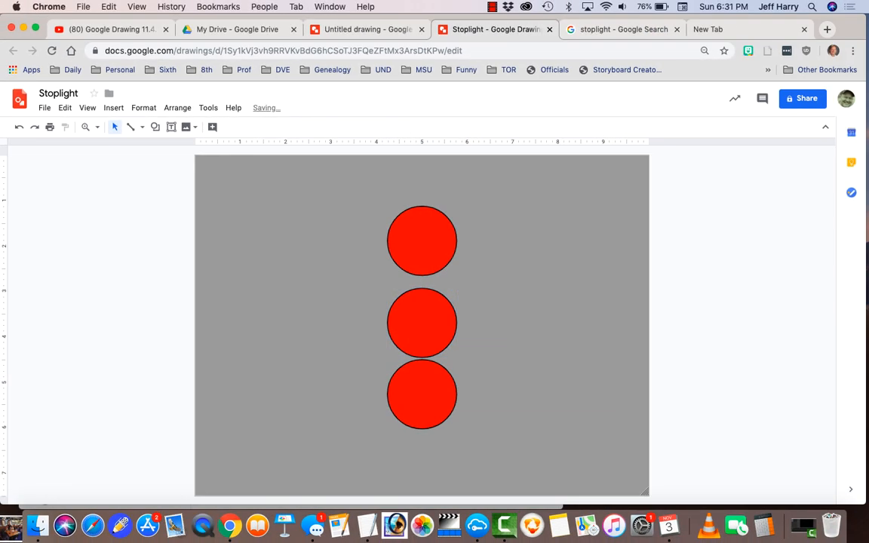
Move the middle circle up so the three circles are evenly spaced, and fill it with solid yellow
drag(422, 325, 422, 313)
key(Escape)
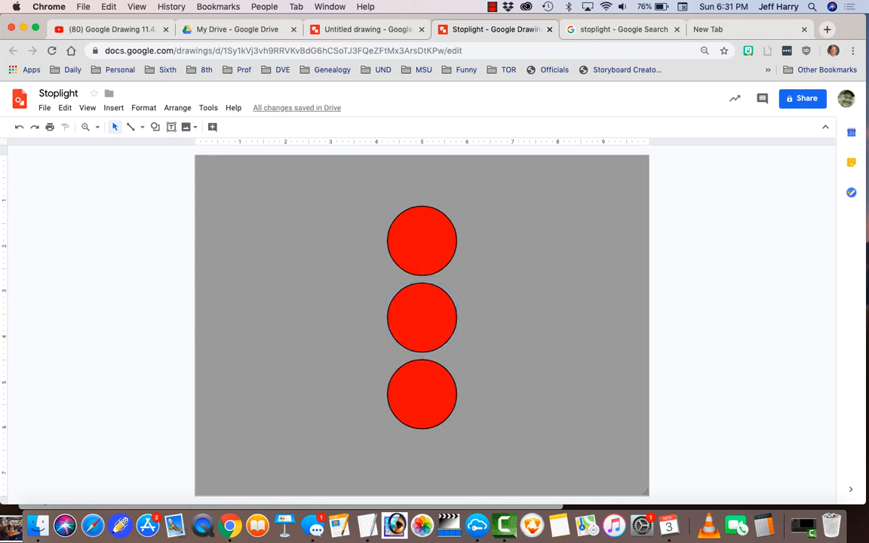
click(417, 315)
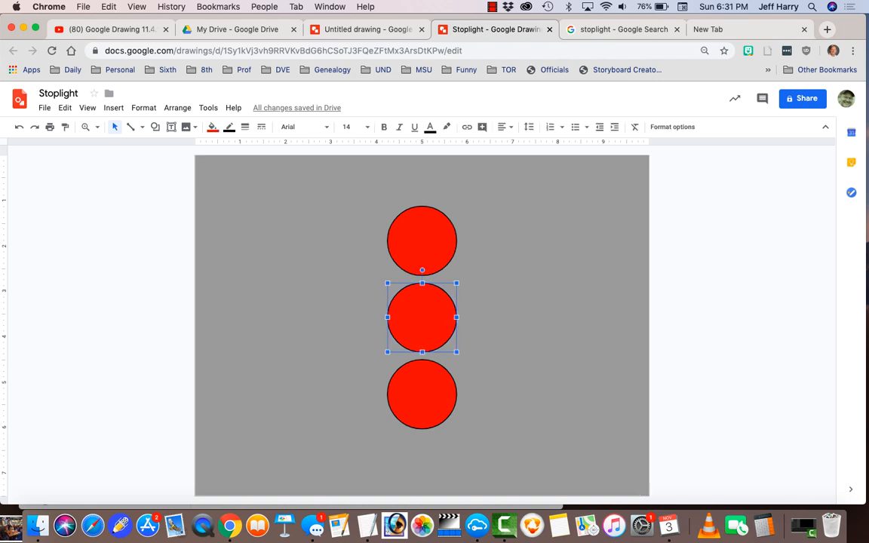
click(212, 127)
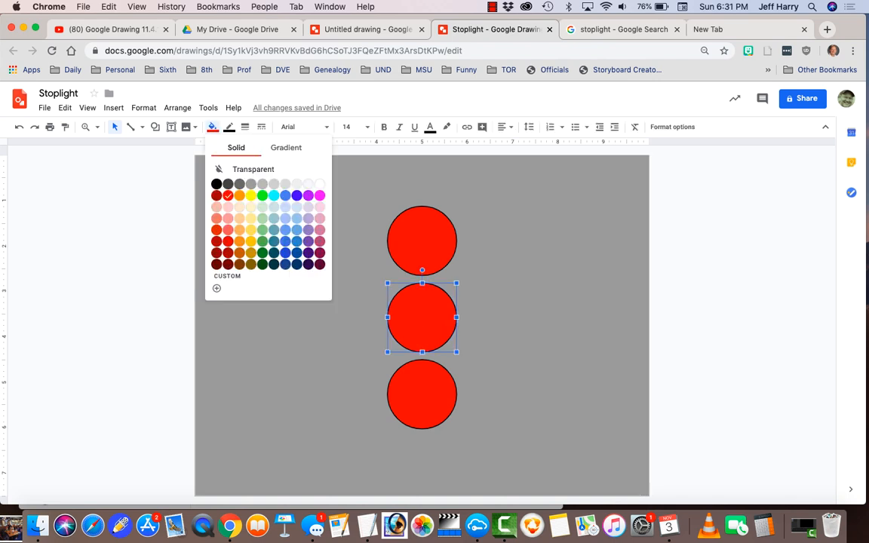
click(251, 196)
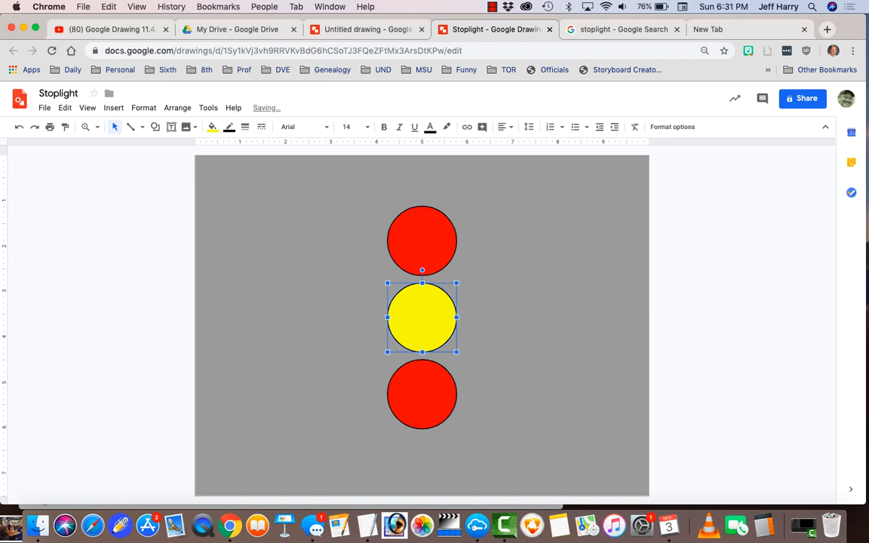
Fill the lowest circle with solid green and leave all shapes deselected
click(409, 396)
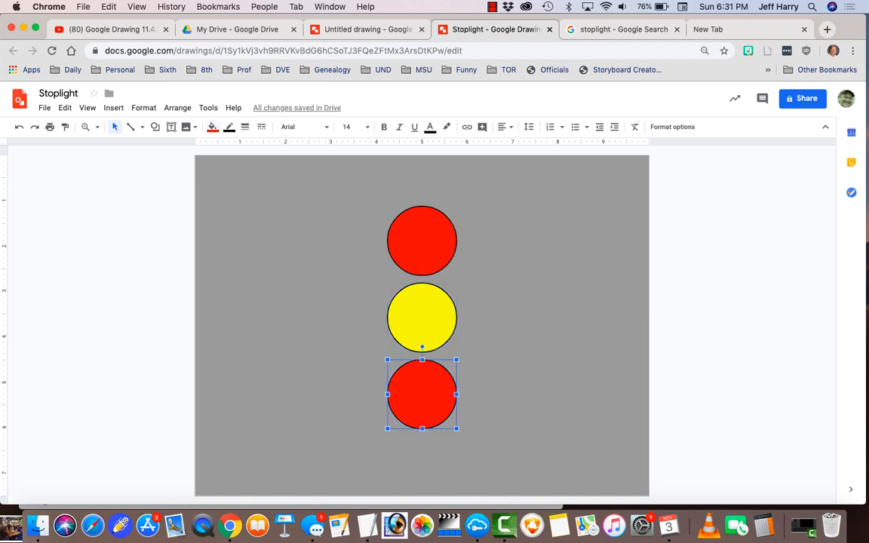
click(212, 126)
click(262, 195)
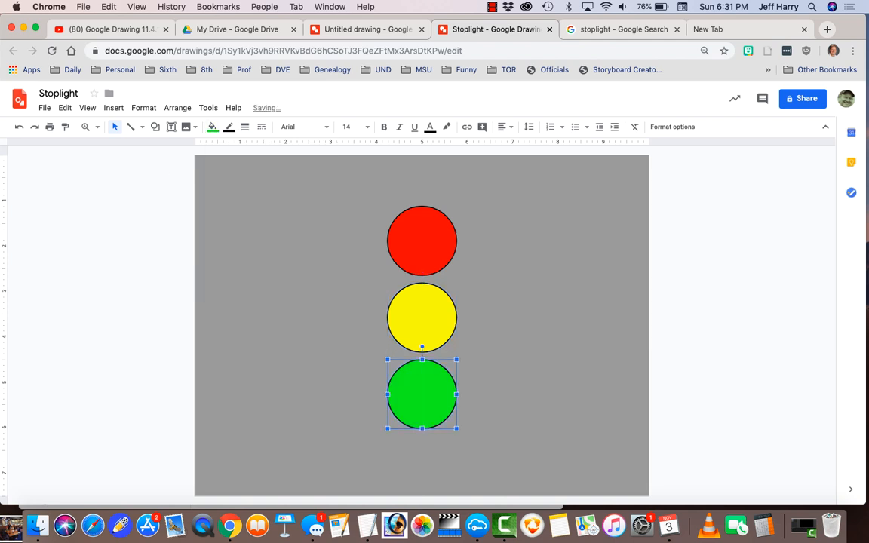
key(Escape)
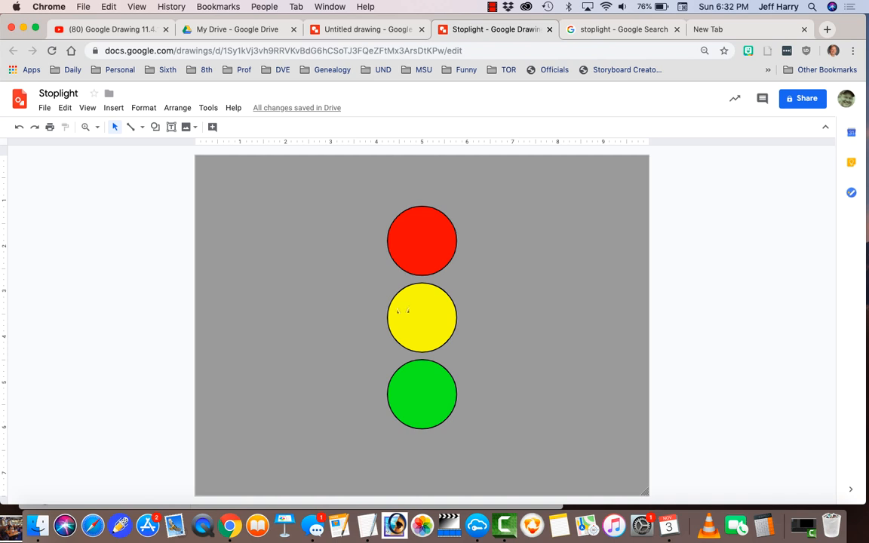
click(421, 249)
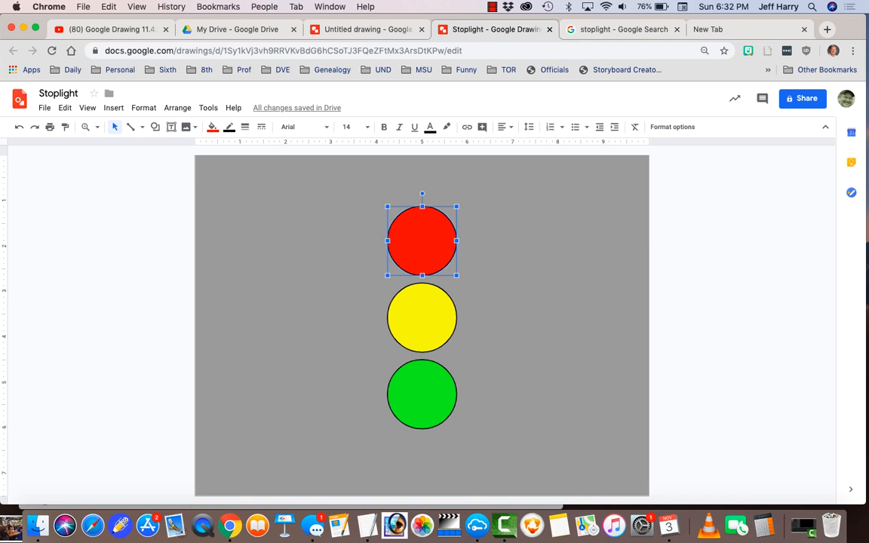
click(359, 237)
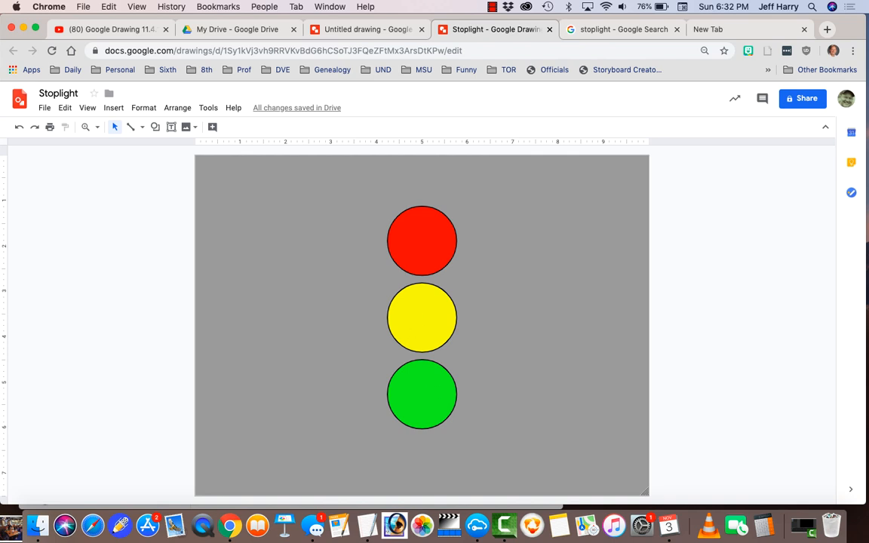
Draw a rectangle about 2.5 by 5.4 inches around the three circles and fill it with solid orange
click(154, 126)
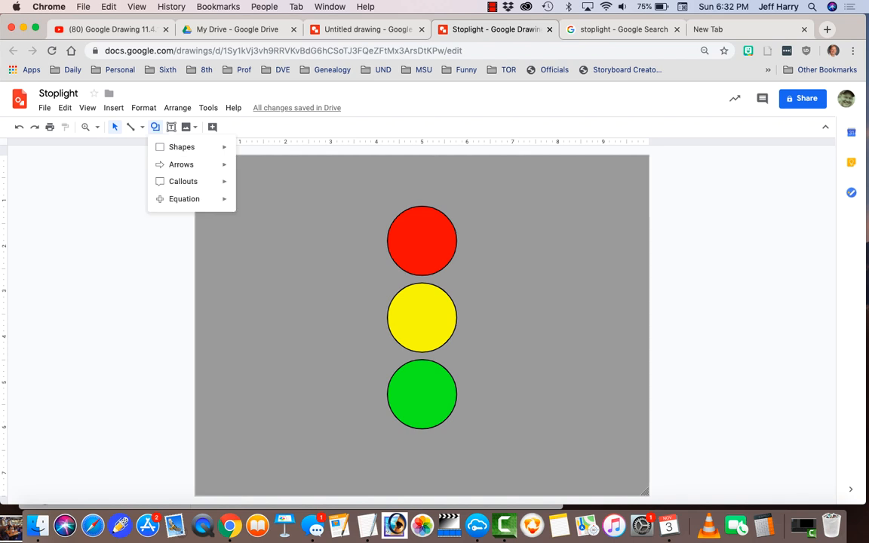
mouse_move(182, 147)
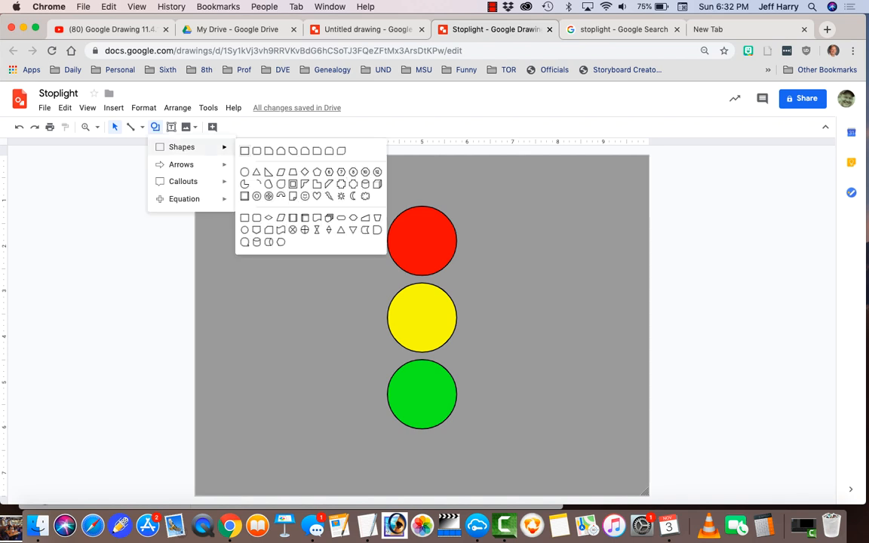
click(245, 151)
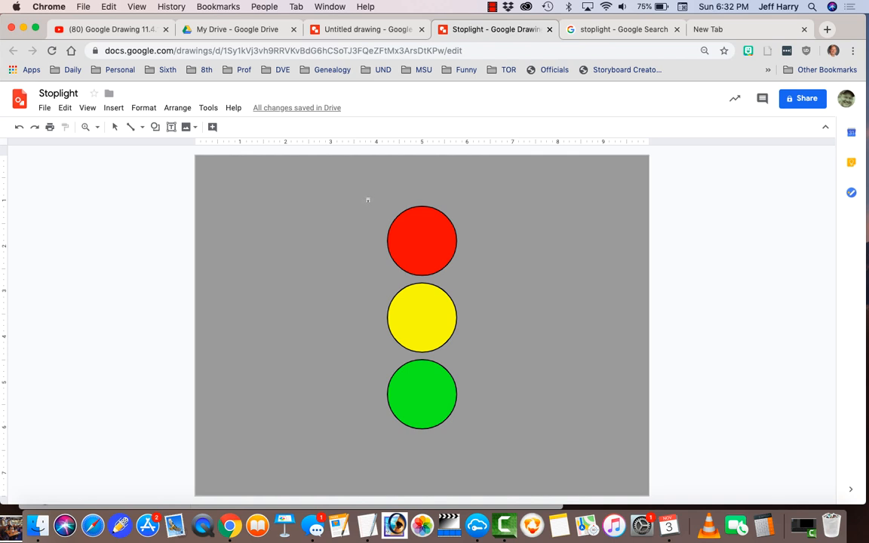
mouse_move(367, 199)
mouse_down()
mouse_move(392, 275)
mouse_move(475, 374)
mouse_move(482, 443)
mouse_up()
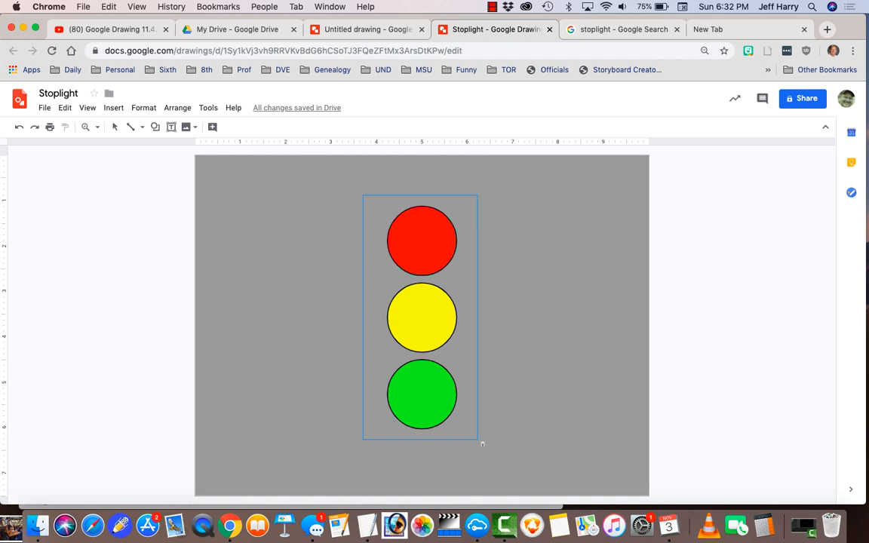
drag(477, 439, 478, 439)
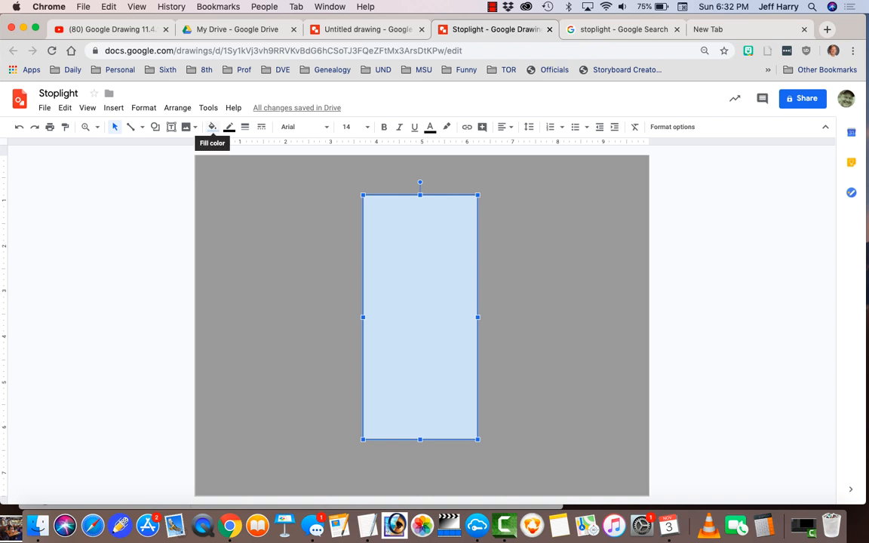
click(212, 127)
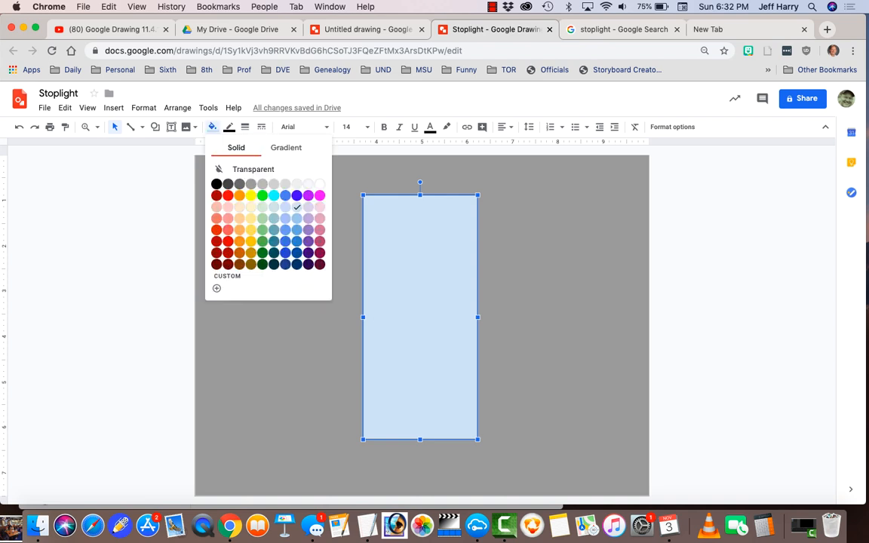
click(239, 196)
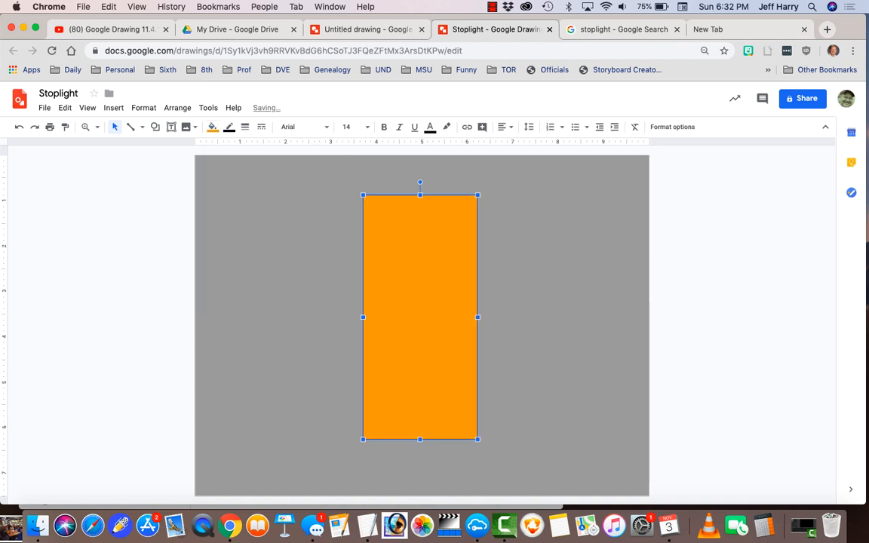
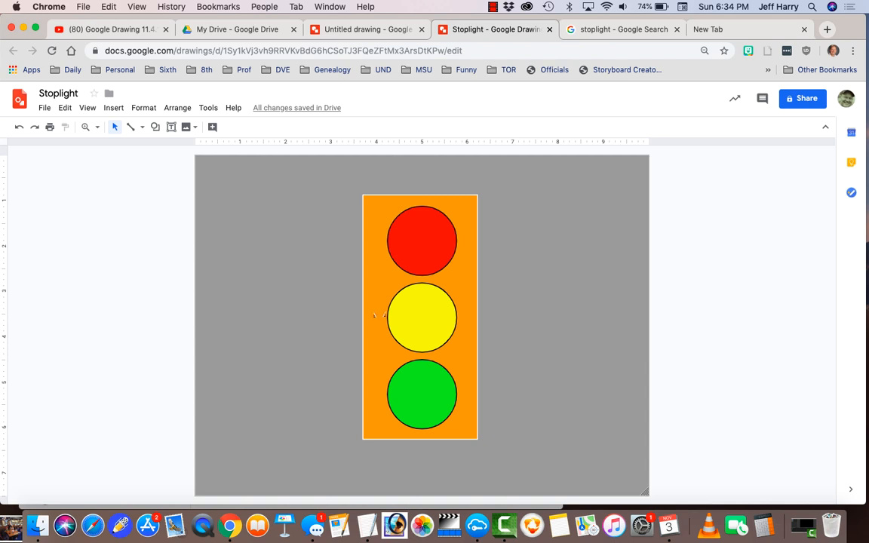
Draw a larger rectangle about 3.3 by 6.1 inches around the orange one and fill it with solid black
click(155, 127)
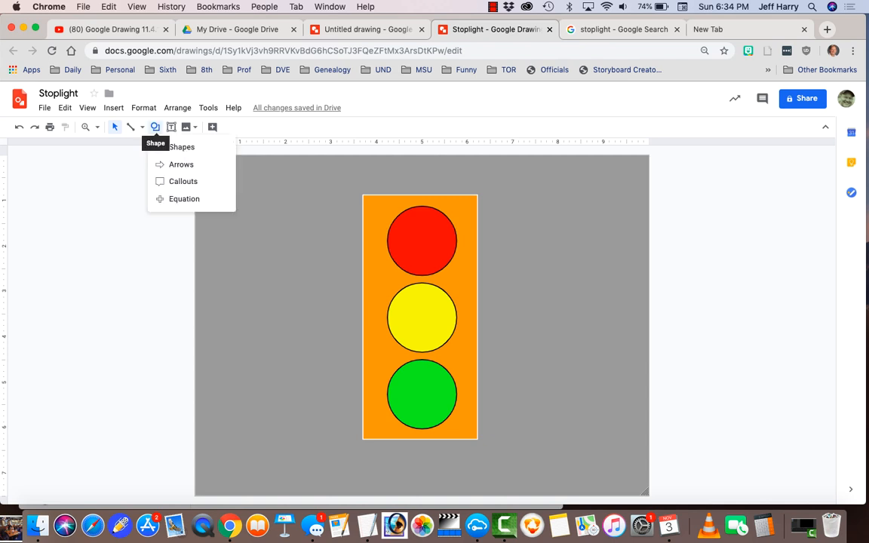
mouse_move(181, 147)
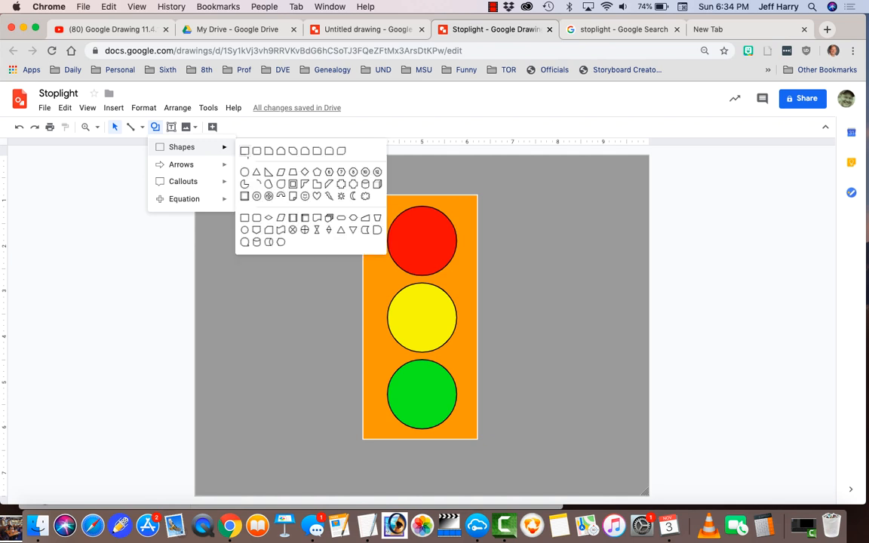
click(246, 152)
drag(346, 179, 495, 457)
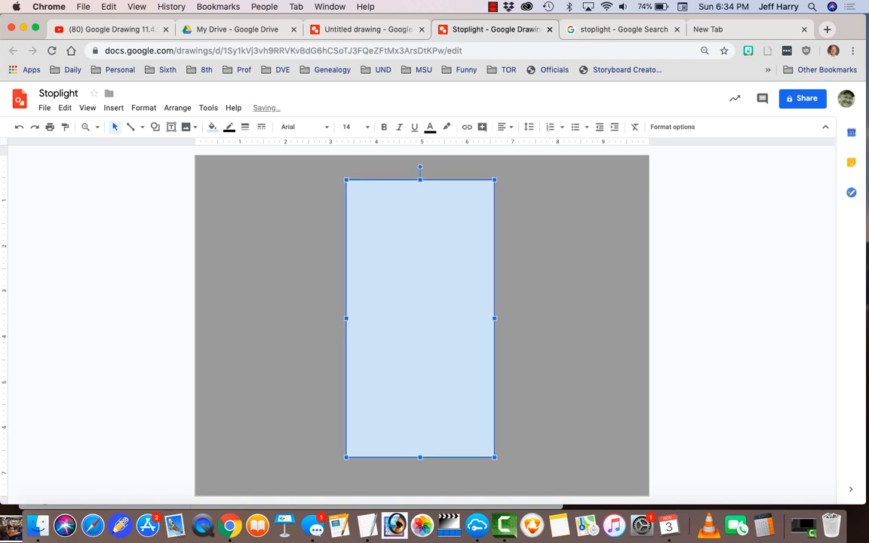
click(212, 127)
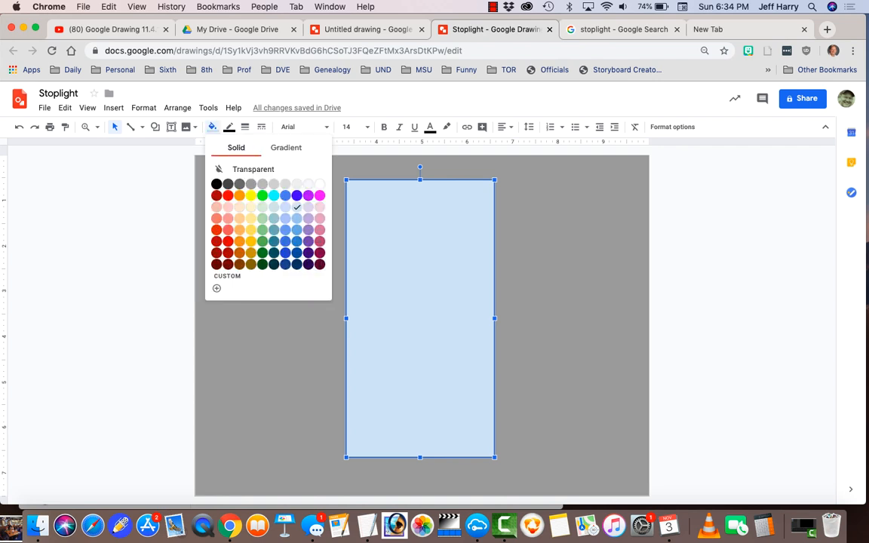
click(217, 184)
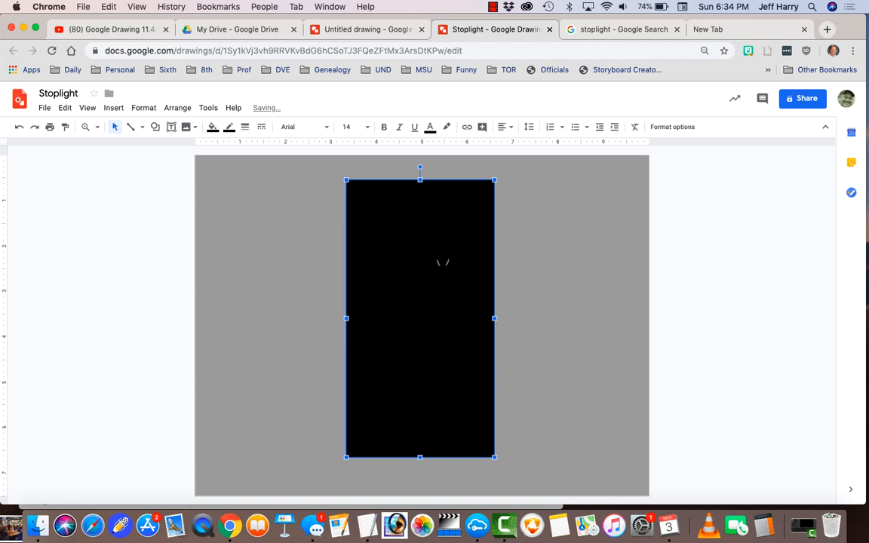
Send the black rectangle to the back, behind the orange rectangle and the circles, and deselect it
right_click(442, 261)
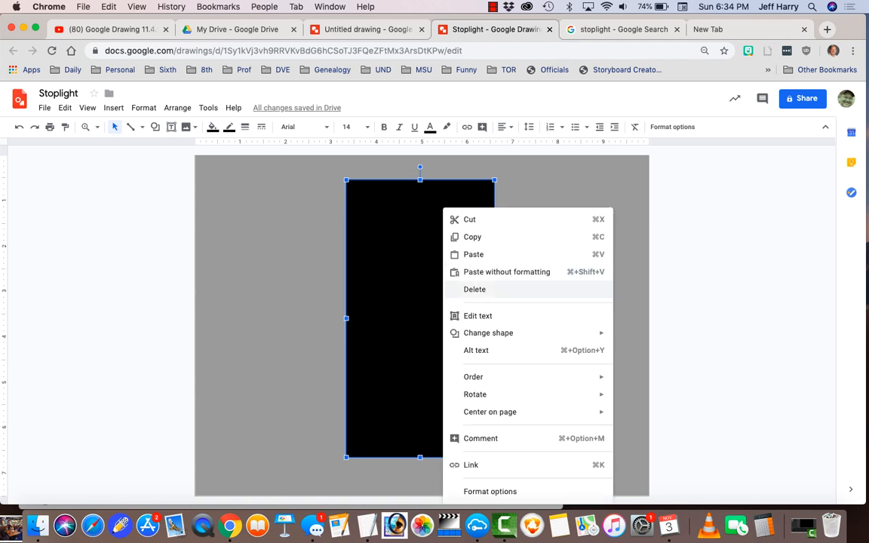
mouse_move(473, 376)
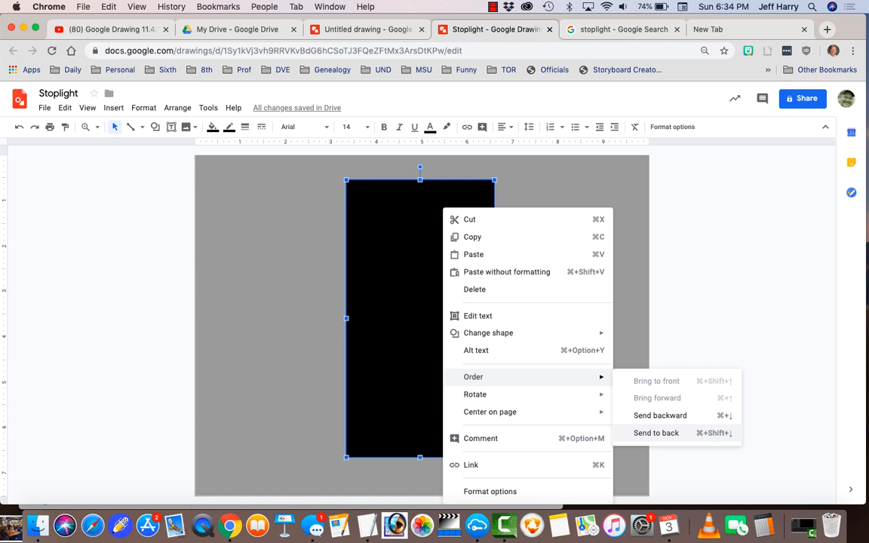
click(655, 433)
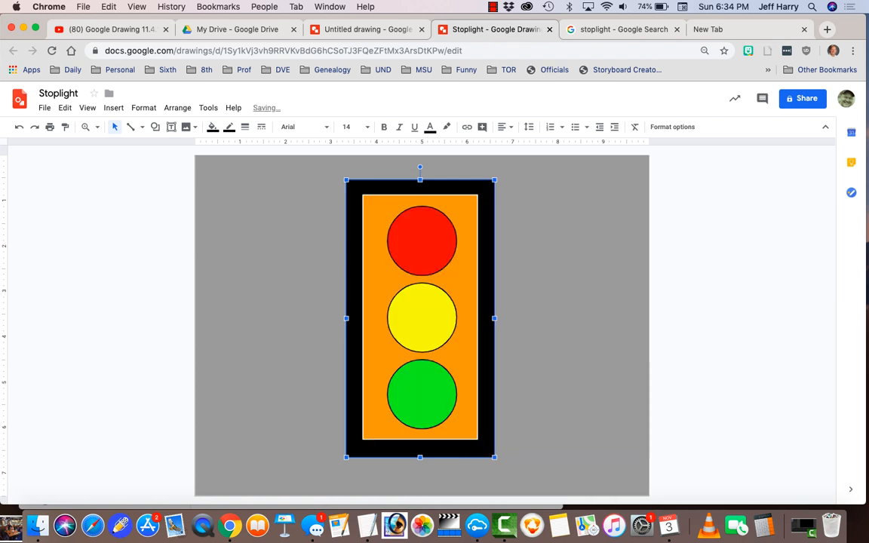
key(Escape)
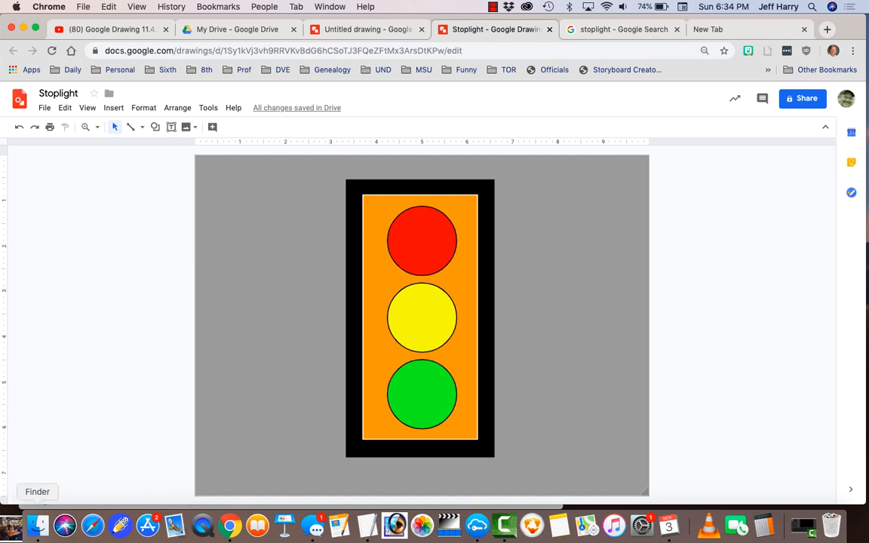
Switch to Finder, preview Screen Shot 2019-11-03 at 6.01.53 PM.png on the Desktop for its stoplight shapes, and return to the drawing in Chrome
click(37, 526)
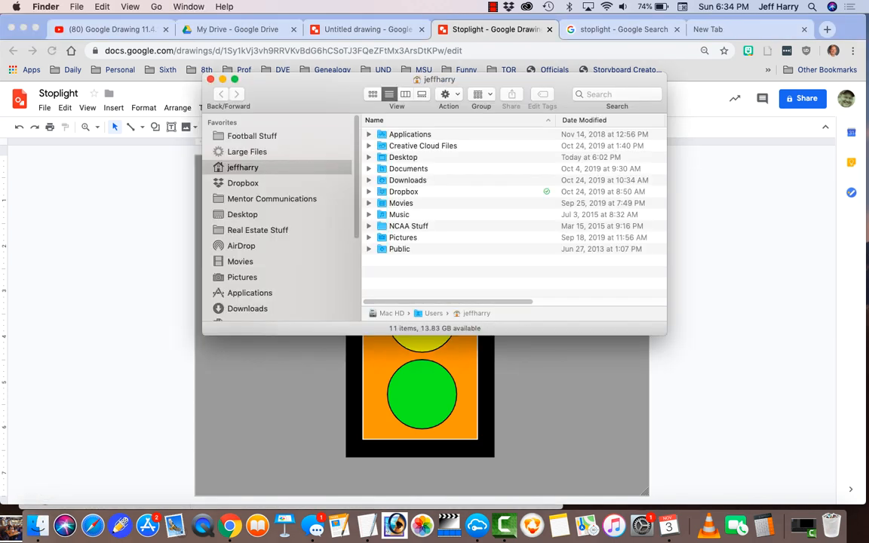
click(242, 214)
click(462, 134)
key(space)
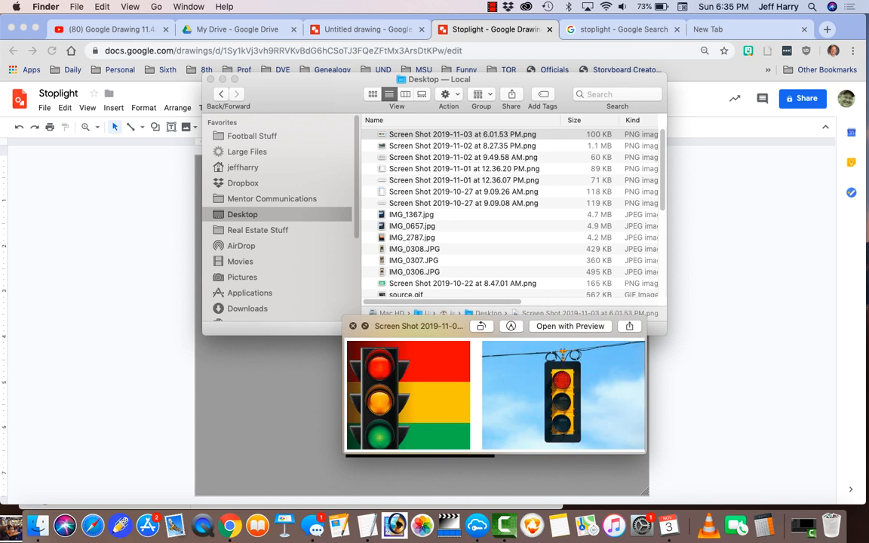
key(Down)
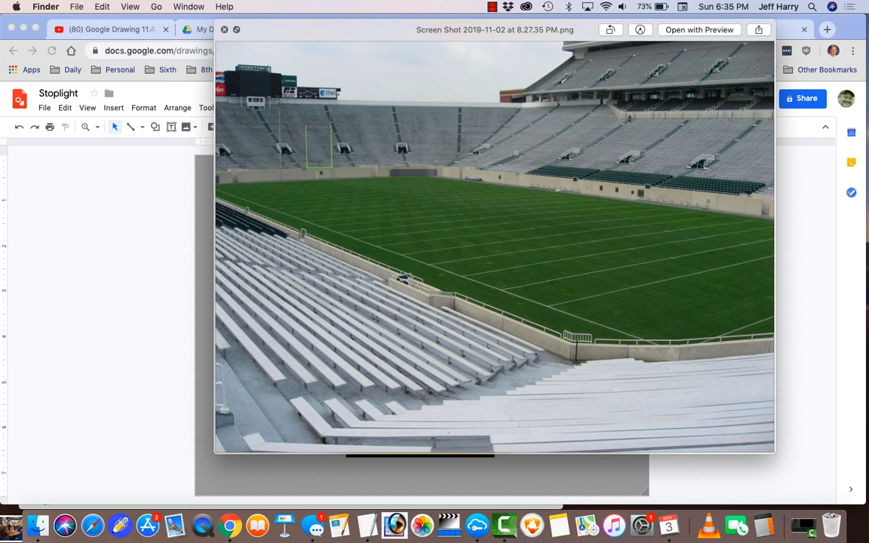
key(super+Tab)
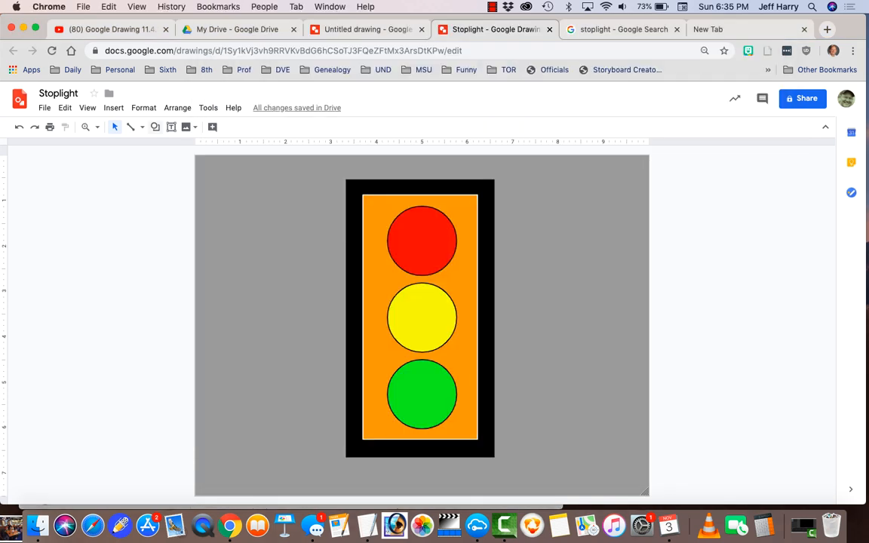
Draw a right triangle about 0.6 by 1 inch beside the black rectangle's right edge and fill it with solid black
click(155, 126)
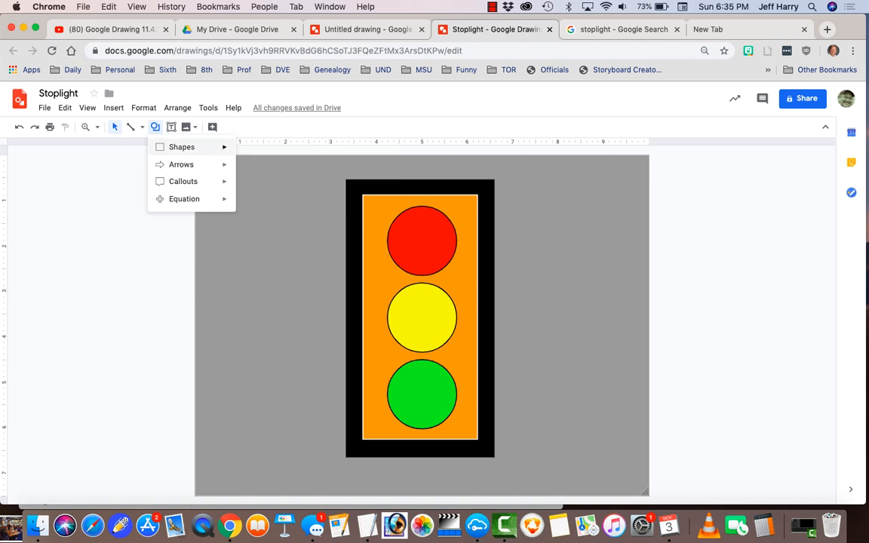
mouse_move(222, 148)
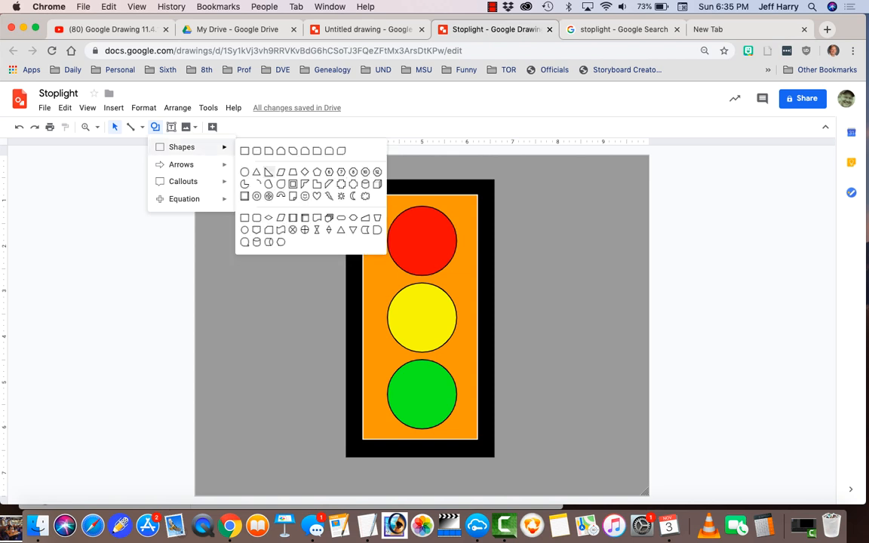
click(269, 172)
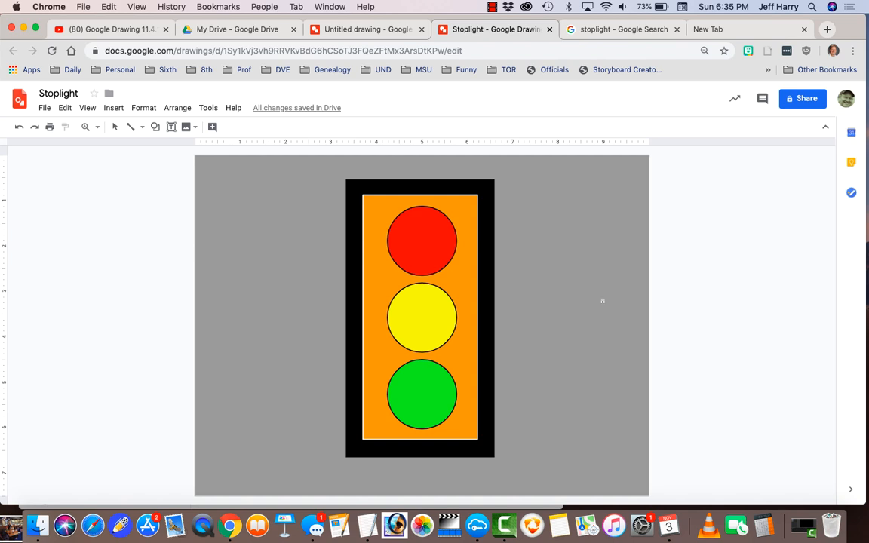
drag(526, 204, 550, 249)
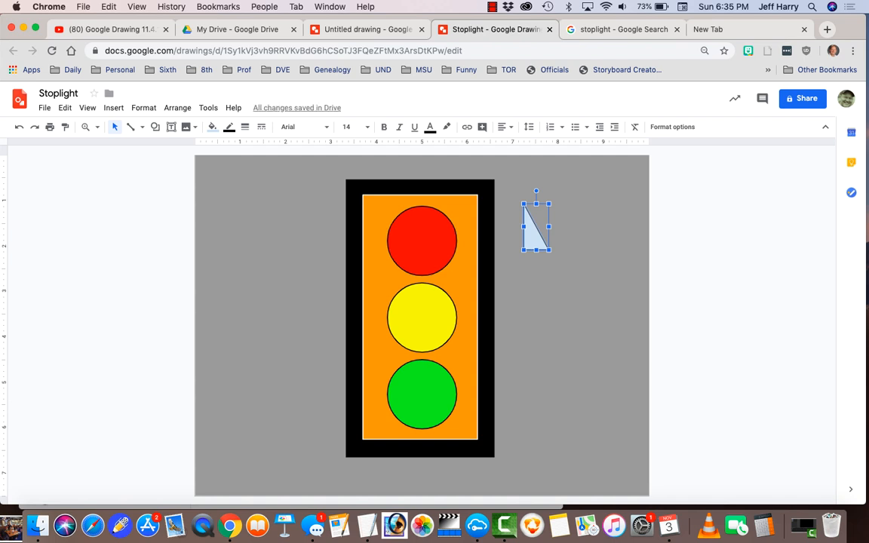
click(212, 127)
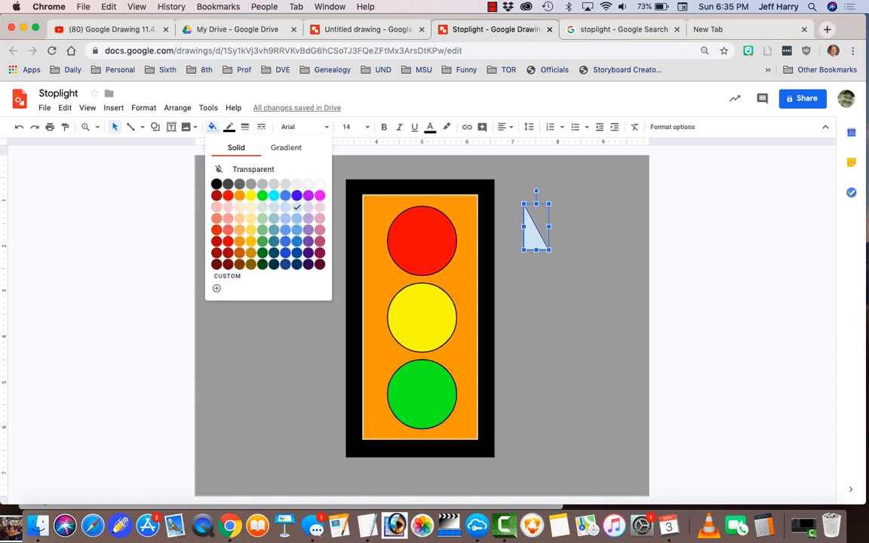
click(216, 183)
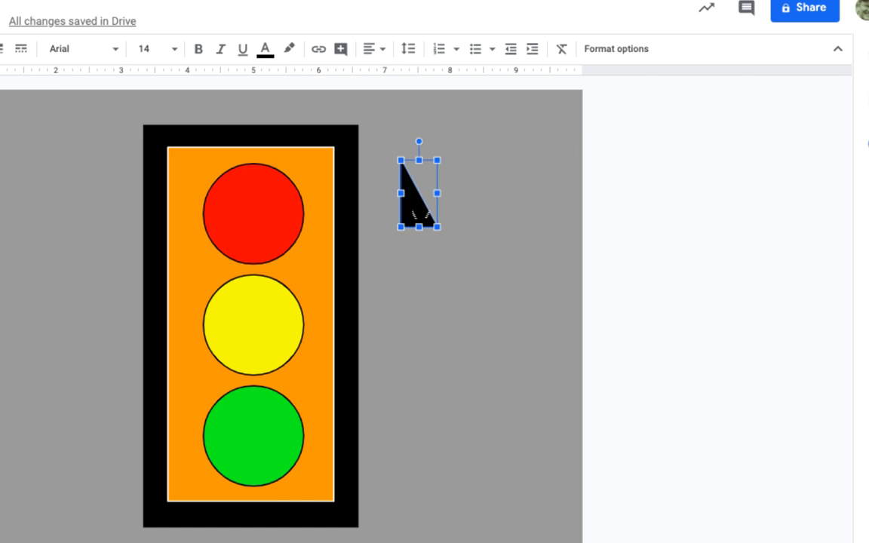
Flip the black triangle vertically and attach it to the black rectangle's right edge beside the red circle
right_click(416, 198)
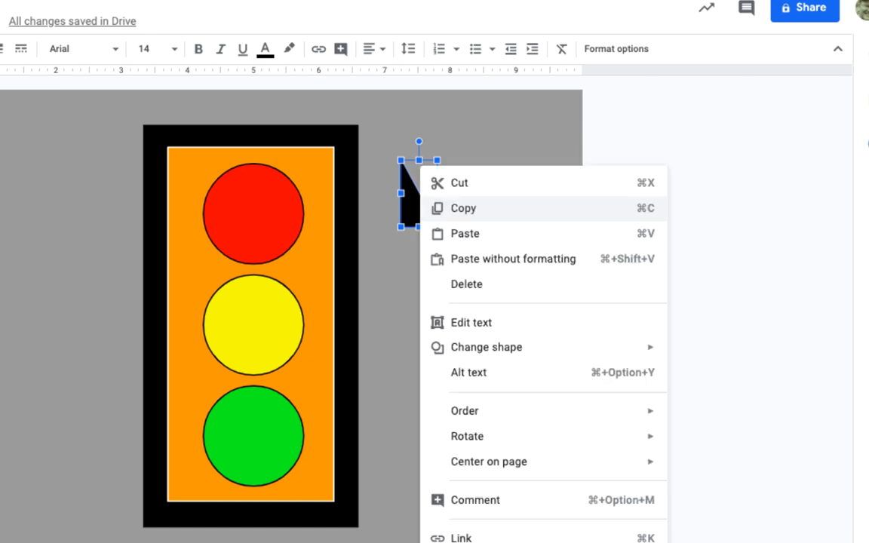
mouse_move(467, 436)
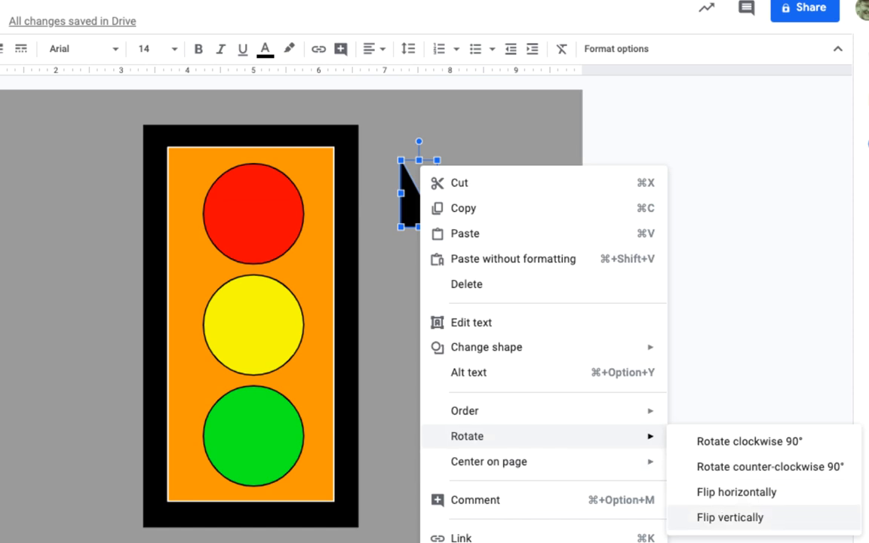
click(729, 518)
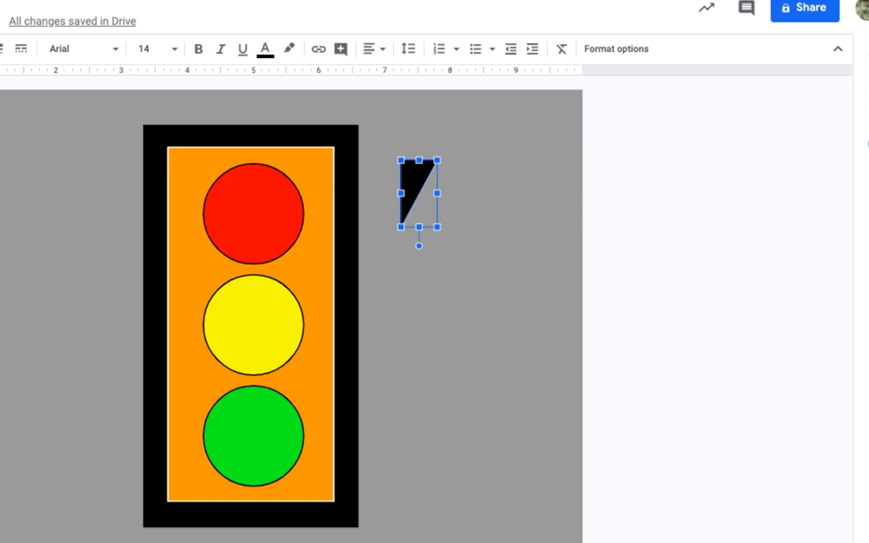
text(7)
drag(412, 181, 367, 189)
key(Escape)
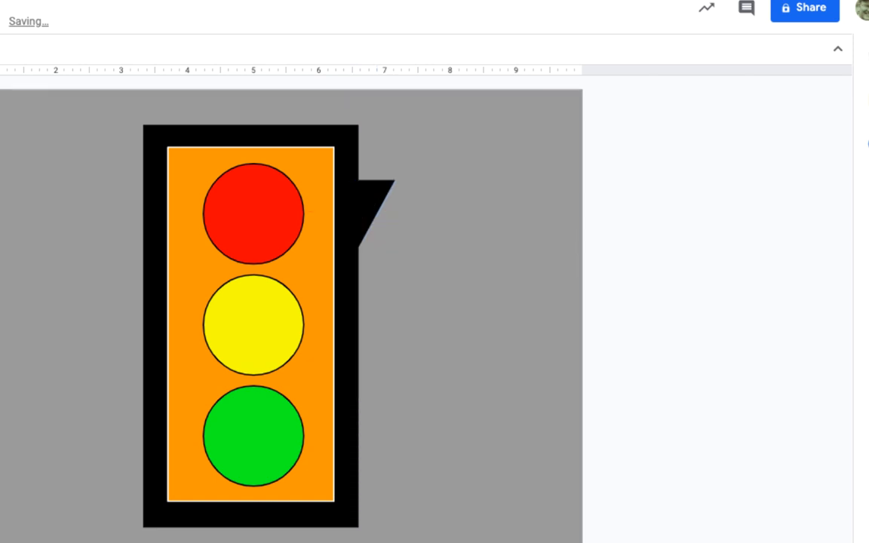
click(370, 198)
mouse_move(370, 198)
mouse_down()
mouse_move(370, 185)
mouse_move(370, 203)
mouse_up()
key(Escape)
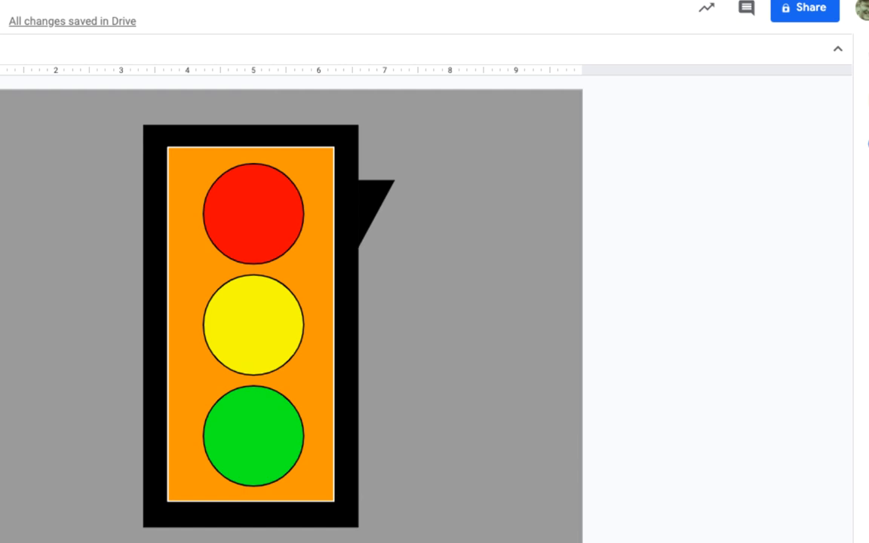
Duplicate the triangle visor twice and place the copies on the black rectangle's right edge beside the yellow and green circles
click(365, 207)
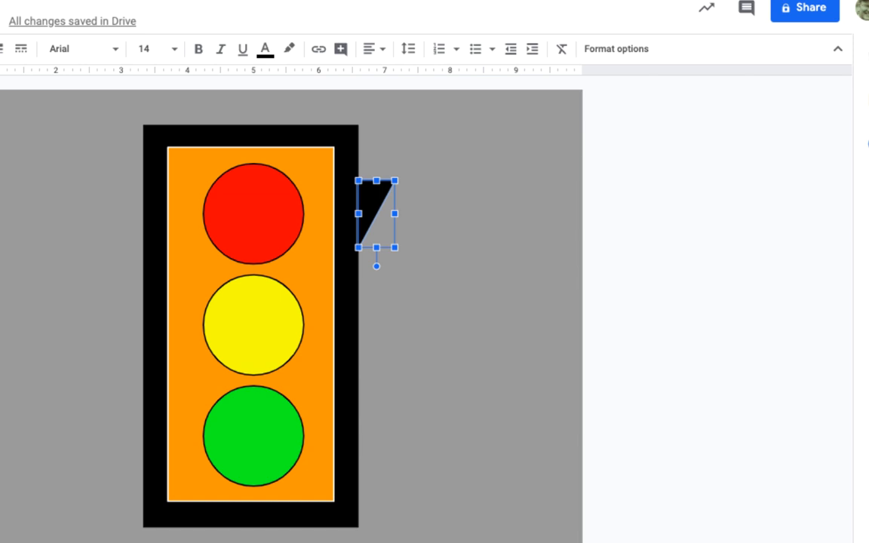
right_click(373, 209)
click(377, 209)
key(Escape)
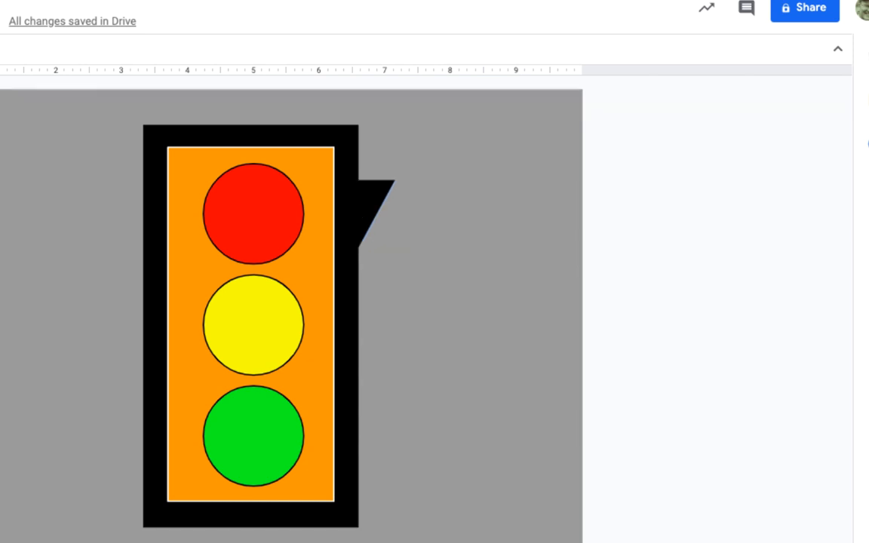
right_click(412, 298)
click(451, 365)
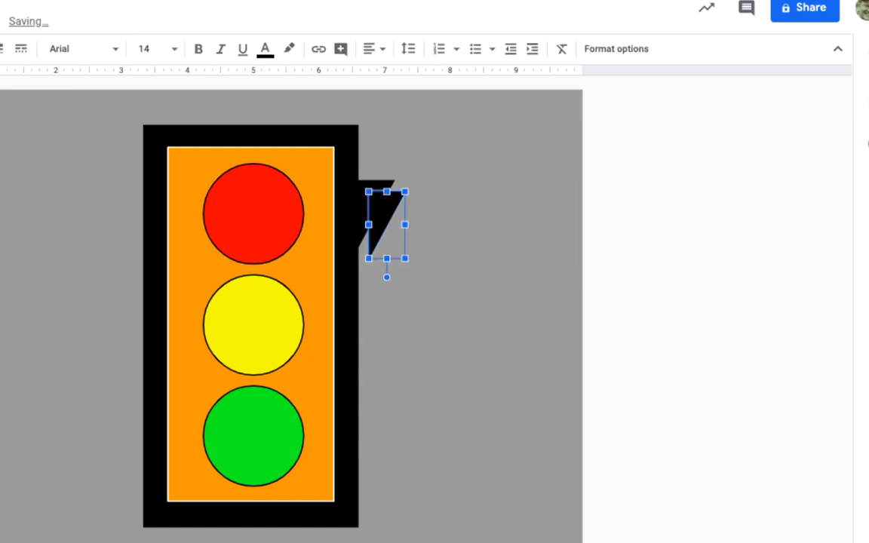
key(Escape)
right_click(457, 116)
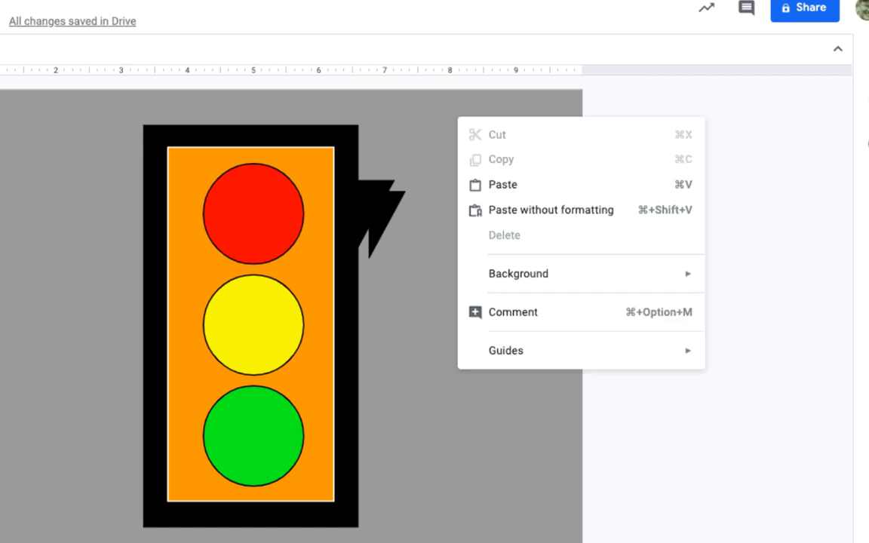
click(503, 185)
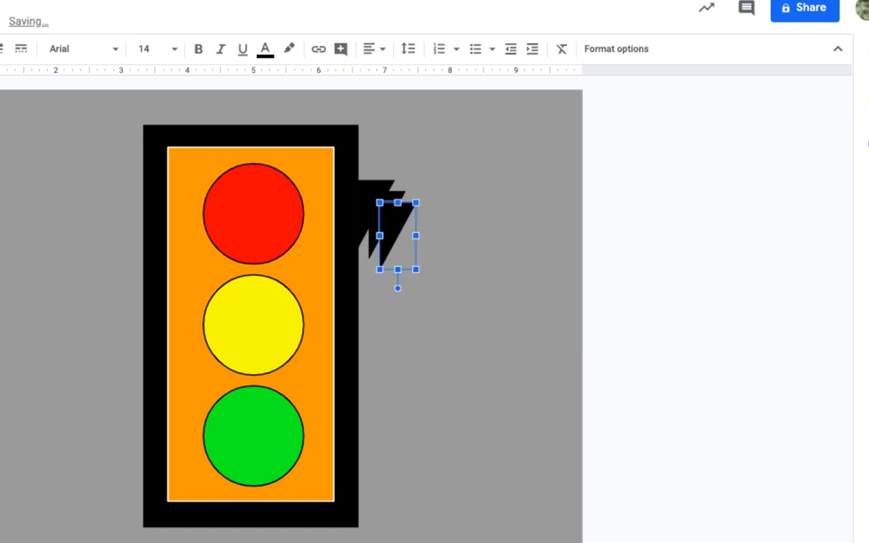
key(Escape)
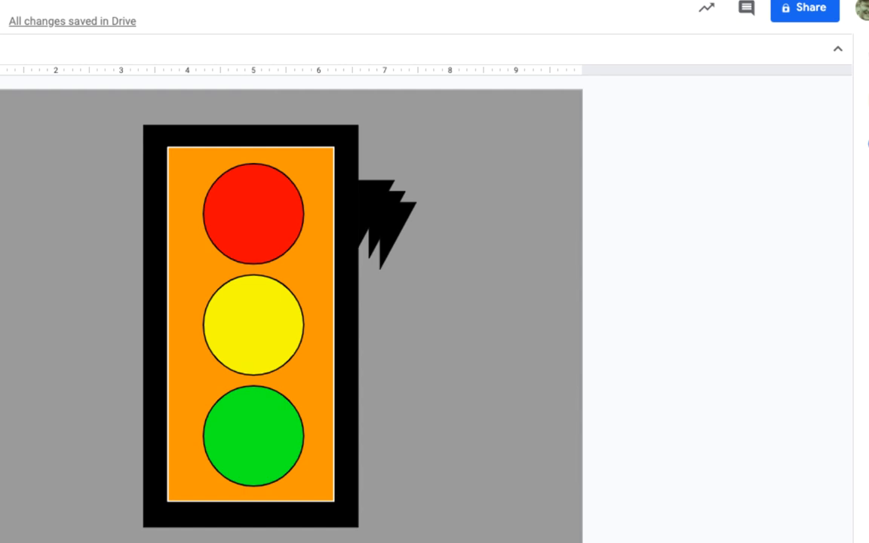
drag(393, 233, 368, 434)
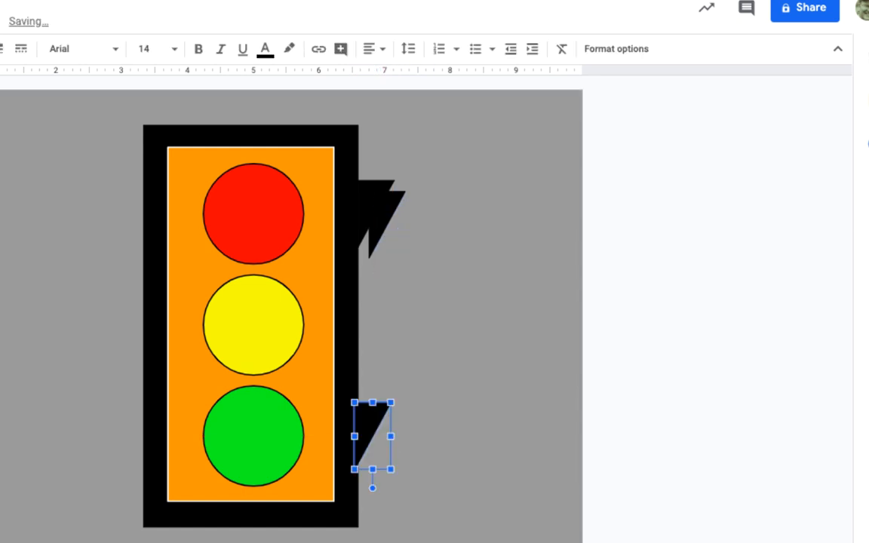
drag(379, 230, 368, 326)
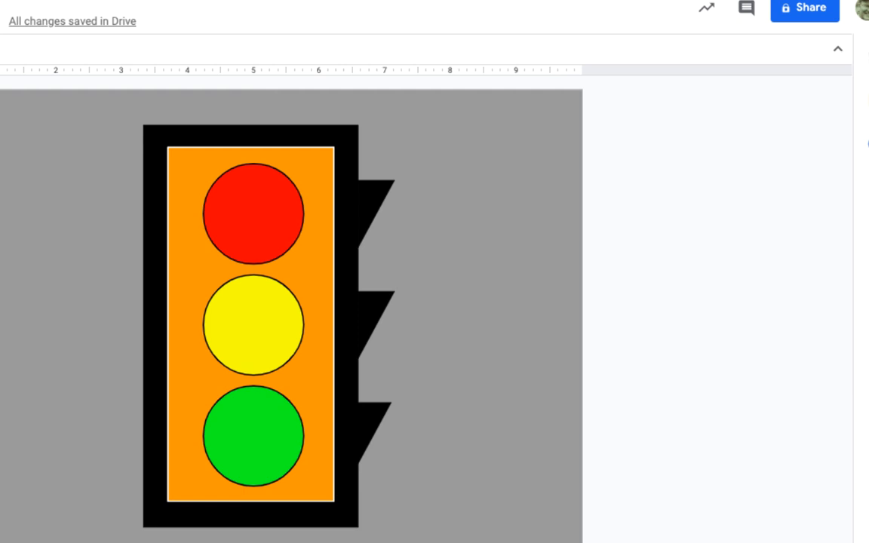
Paste another triangle visor, move it to the left of the stoplight, and flip it horizontally
right_click(27, 228)
click(72, 295)
drag(408, 240, 69, 224)
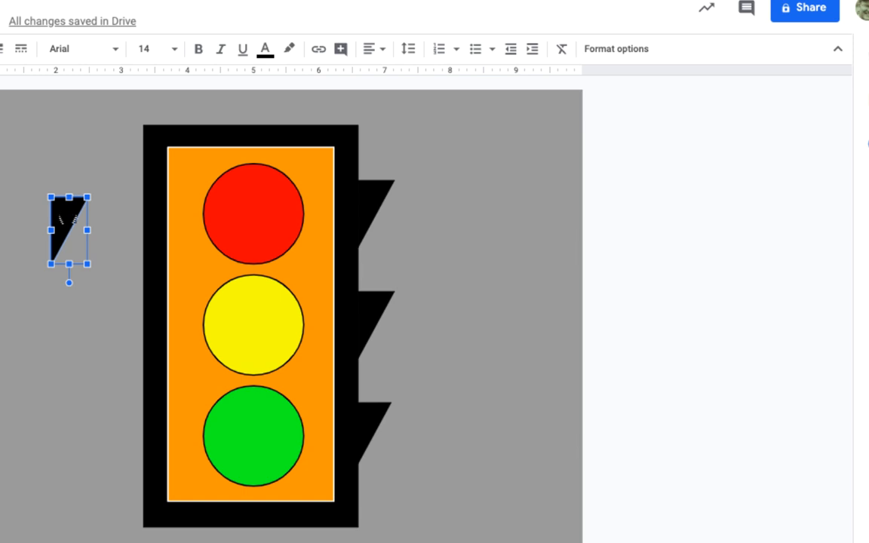
right_click(71, 212)
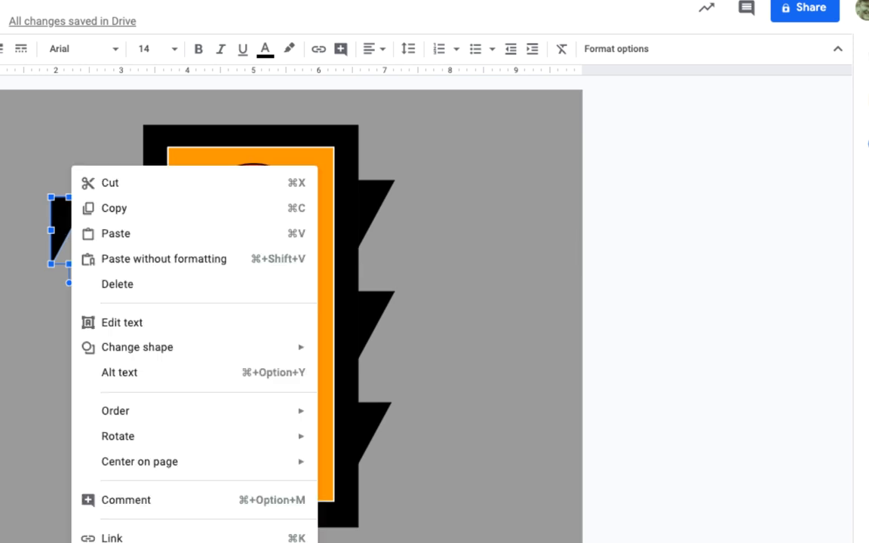
mouse_move(151, 436)
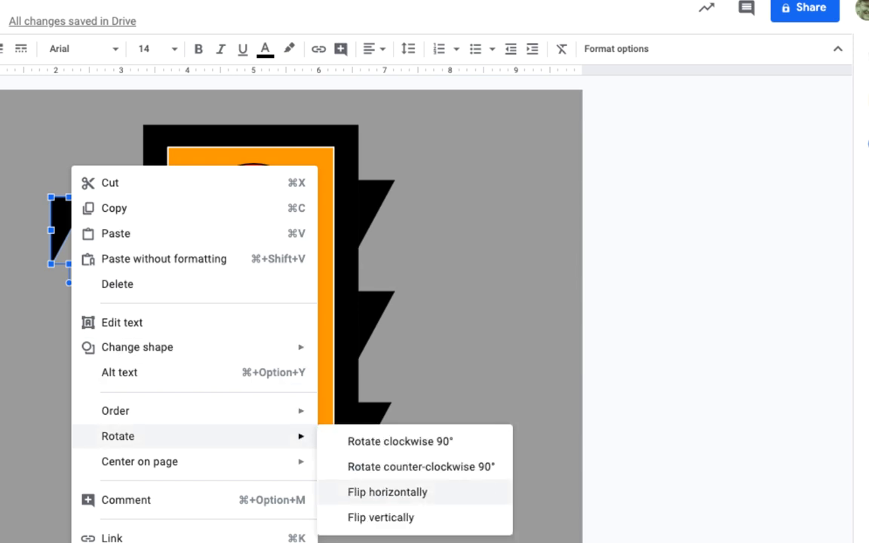
click(364, 492)
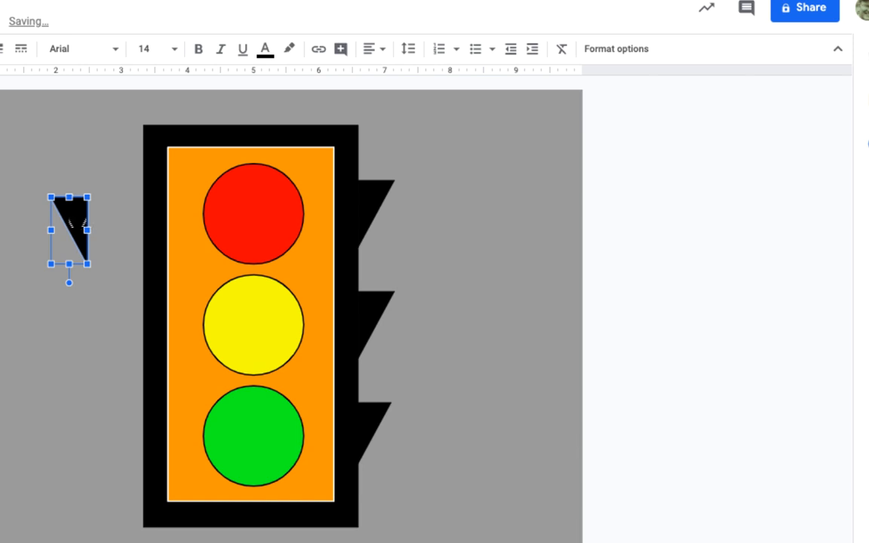
Attach the flipped triangle to the black rectangle's left edge, level with the visor on the right of the red circle
drag(70, 224, 114, 218)
key(Right)
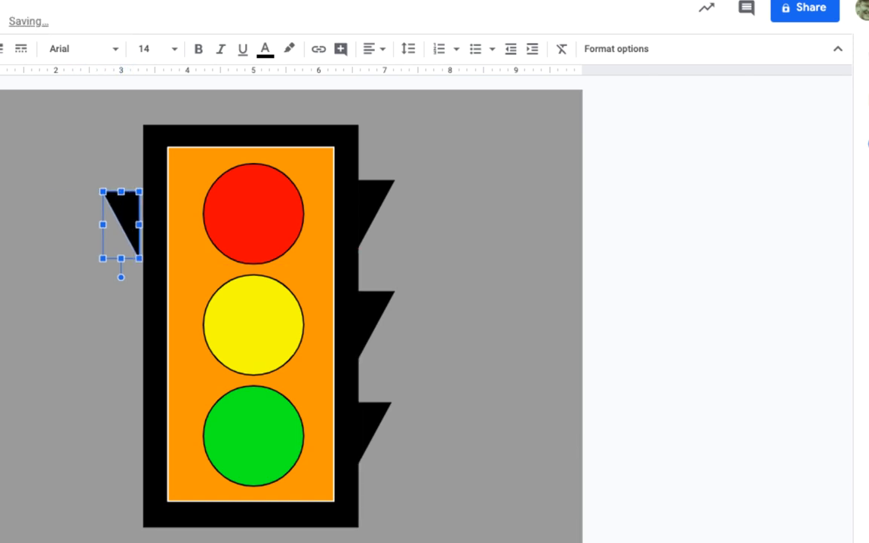
key(Right)
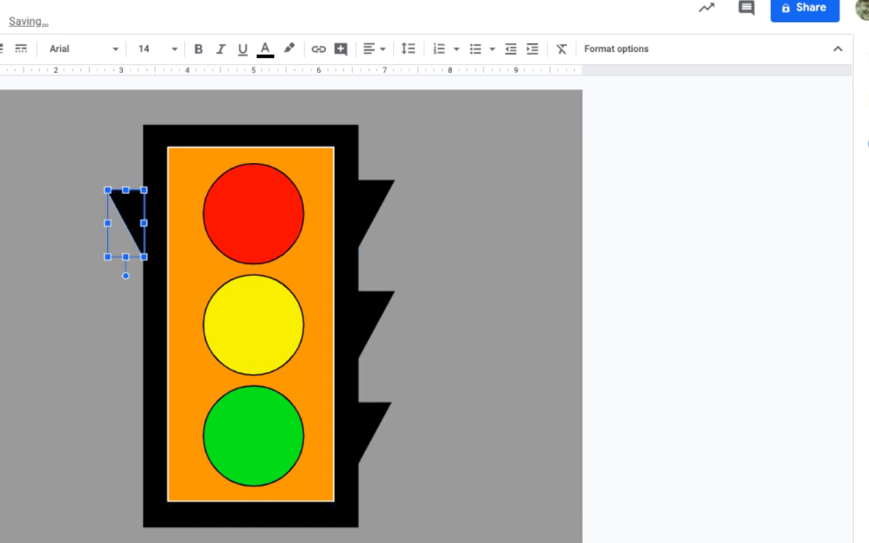
drag(134, 211, 122, 189)
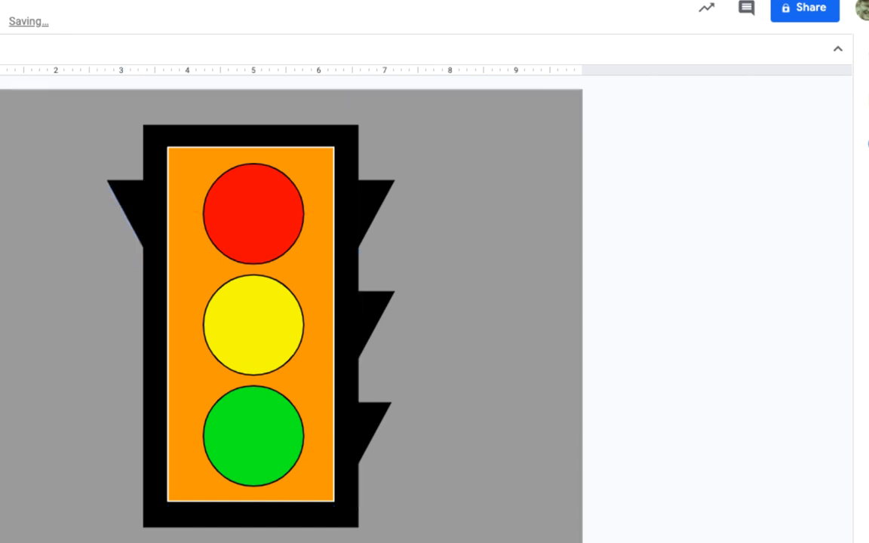
Duplicate the left triangle visor twice and place the copies on the black rectangle's left edge beside the yellow and green circles
right_click(129, 195)
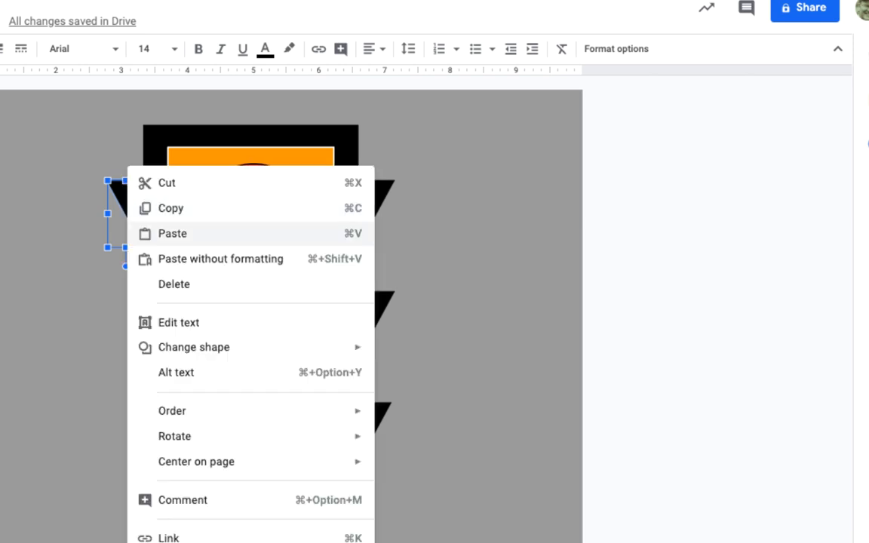
click(170, 209)
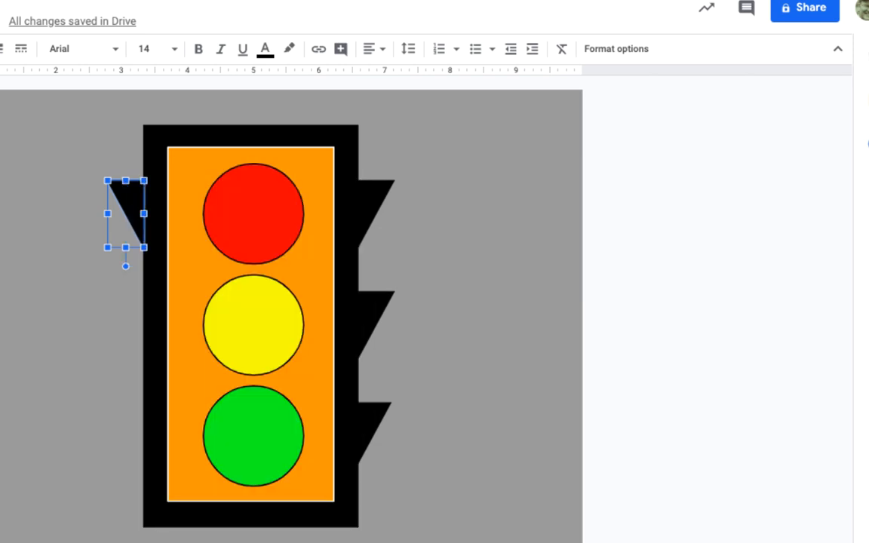
click(91, 317)
right_click(49, 361)
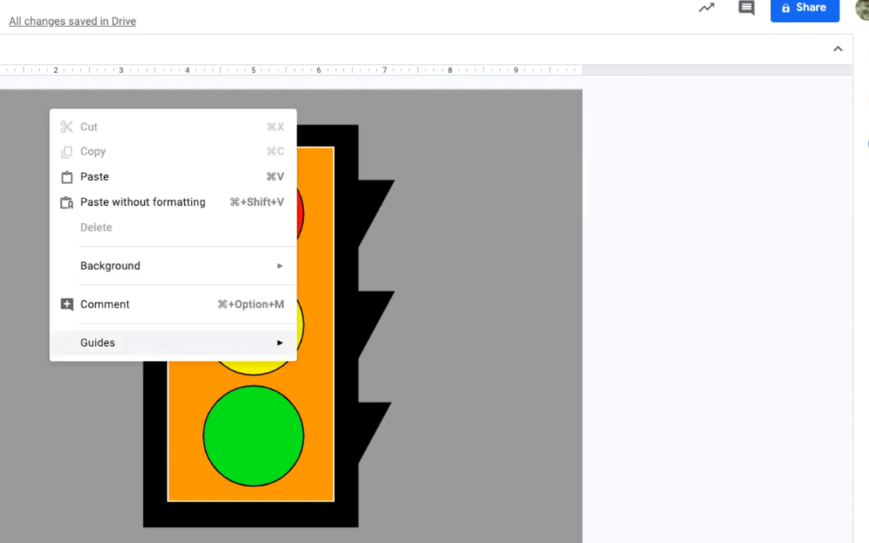
click(95, 177)
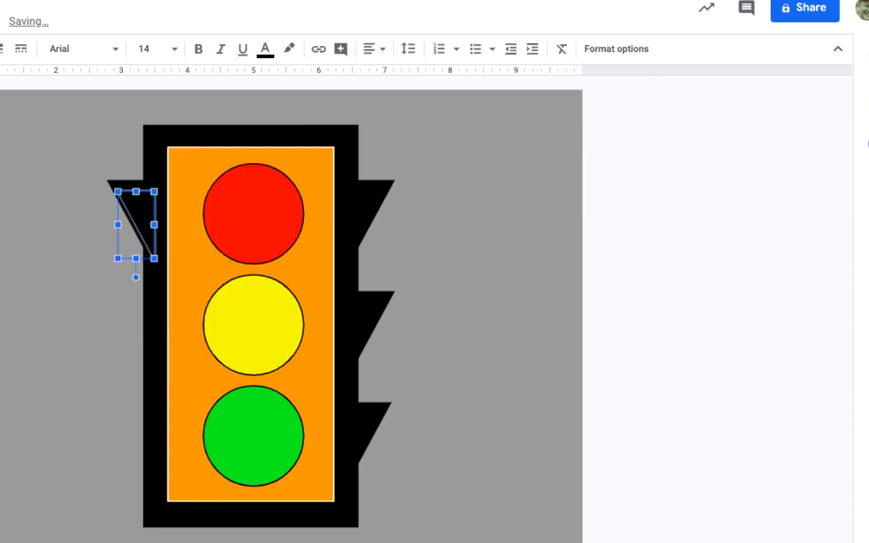
click(95, 154)
drag(142, 226, 123, 305)
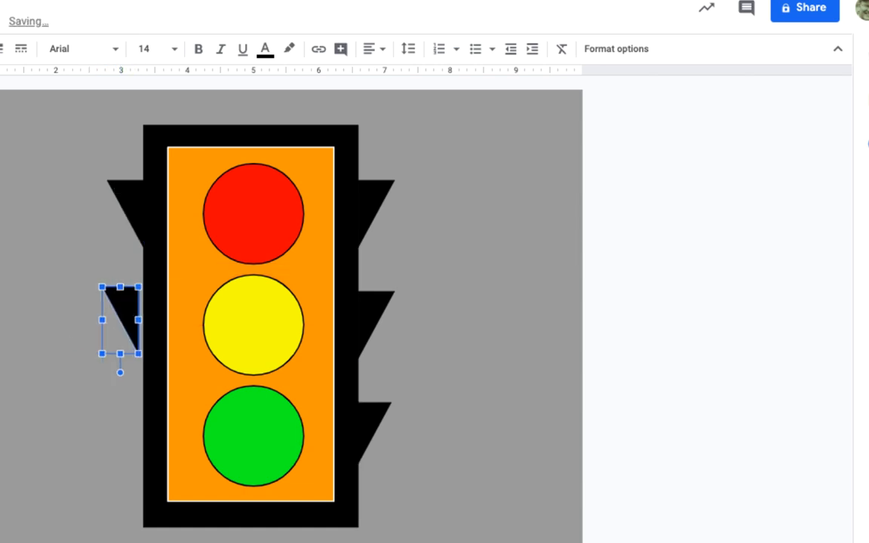
click(105, 333)
right_click(35, 129)
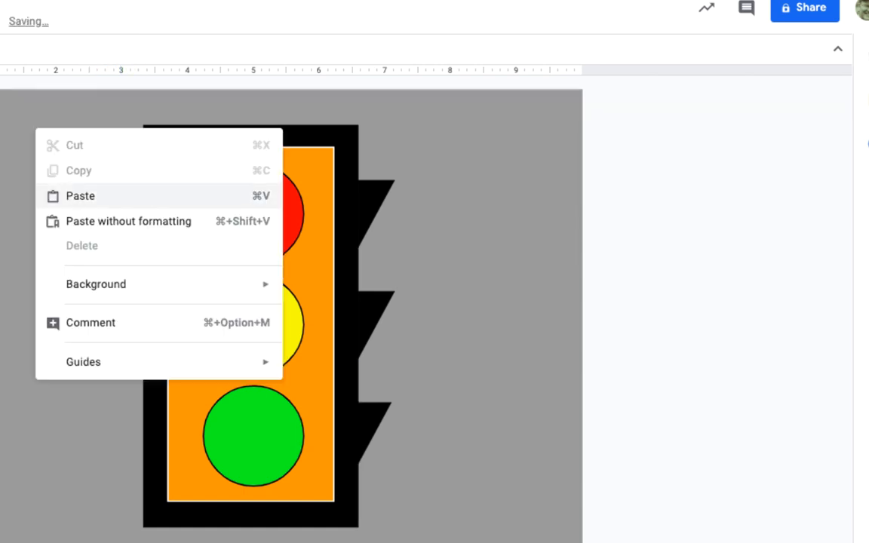
click(76, 194)
drag(153, 232, 124, 309)
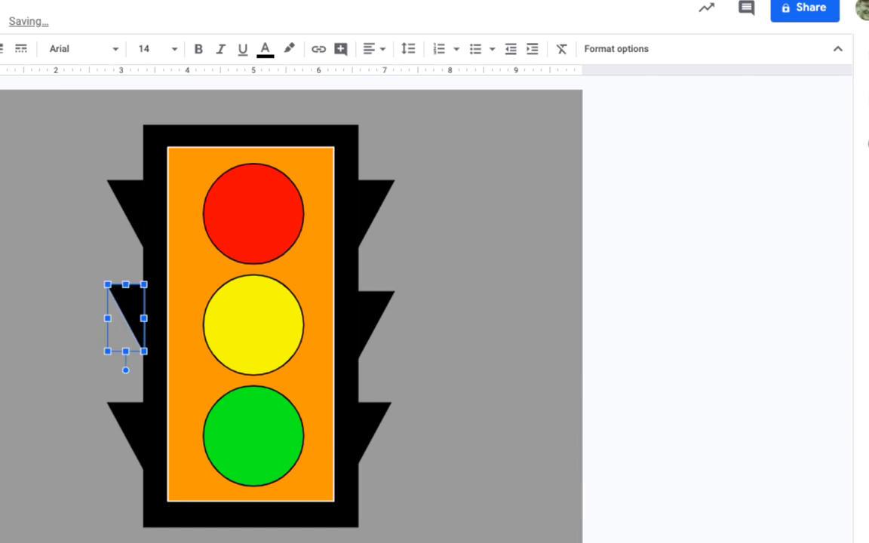
Adjust the middle left visor's height to line it up with the visor on the right of the yellow circle
key(Escape)
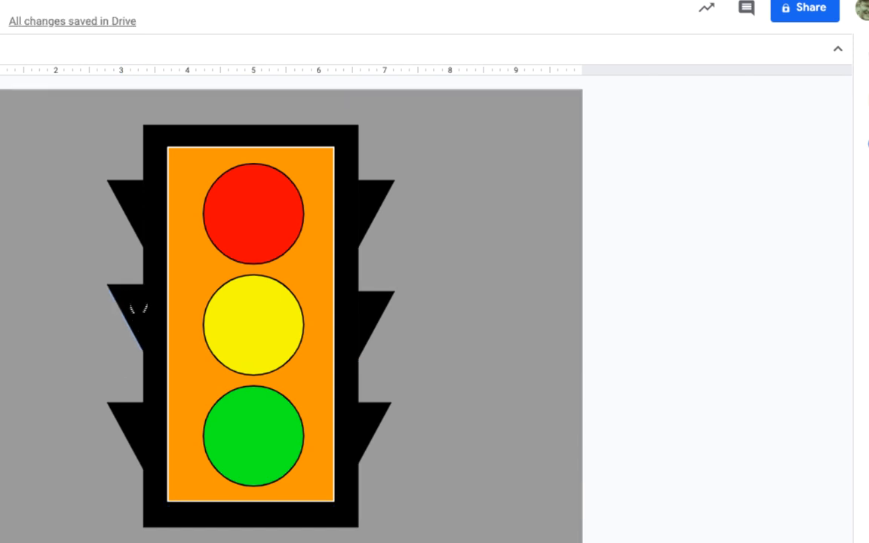
click(129, 306)
drag(130, 305, 130, 304)
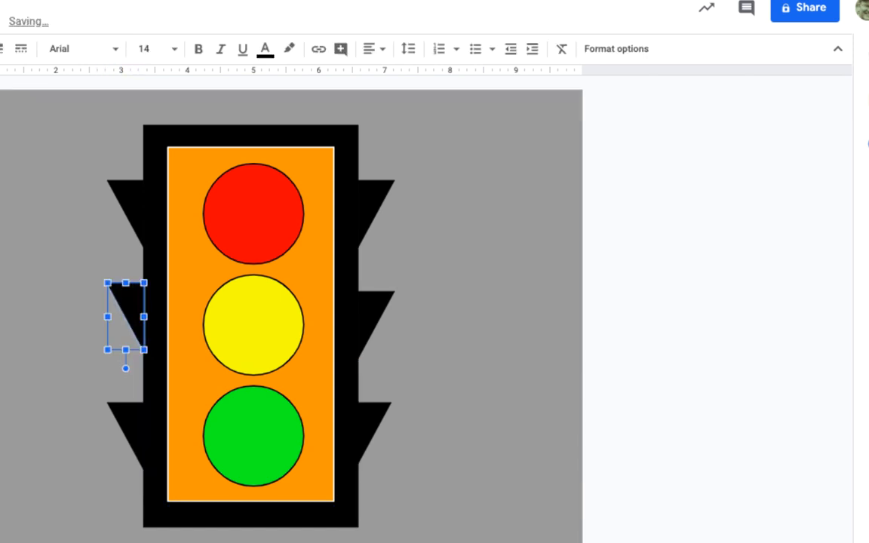
key(Escape)
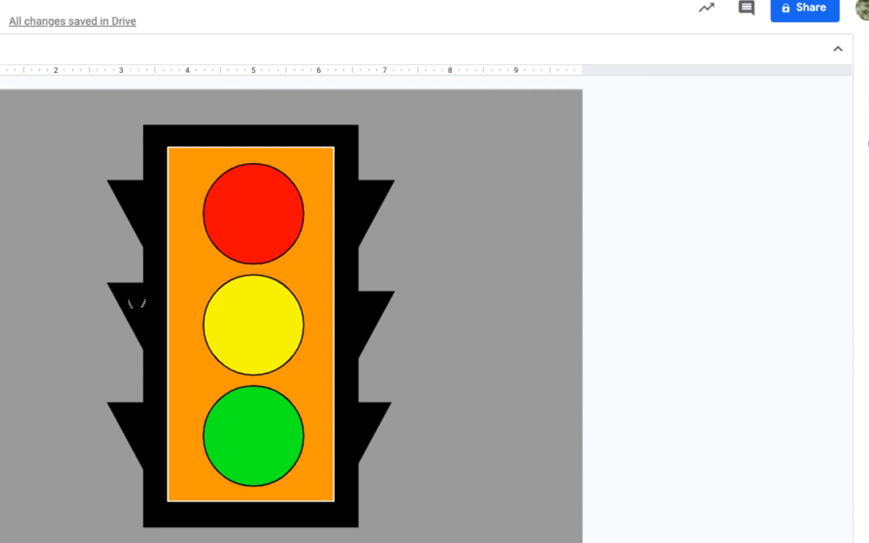
click(135, 305)
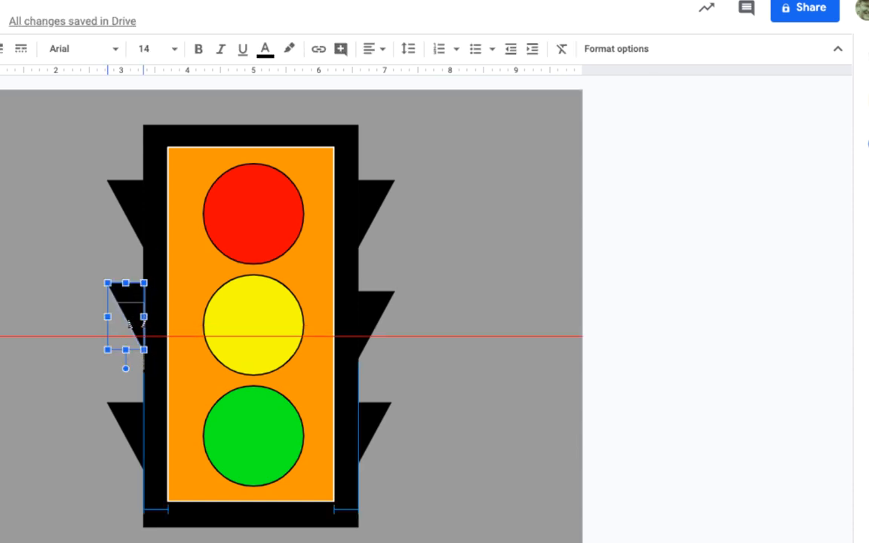